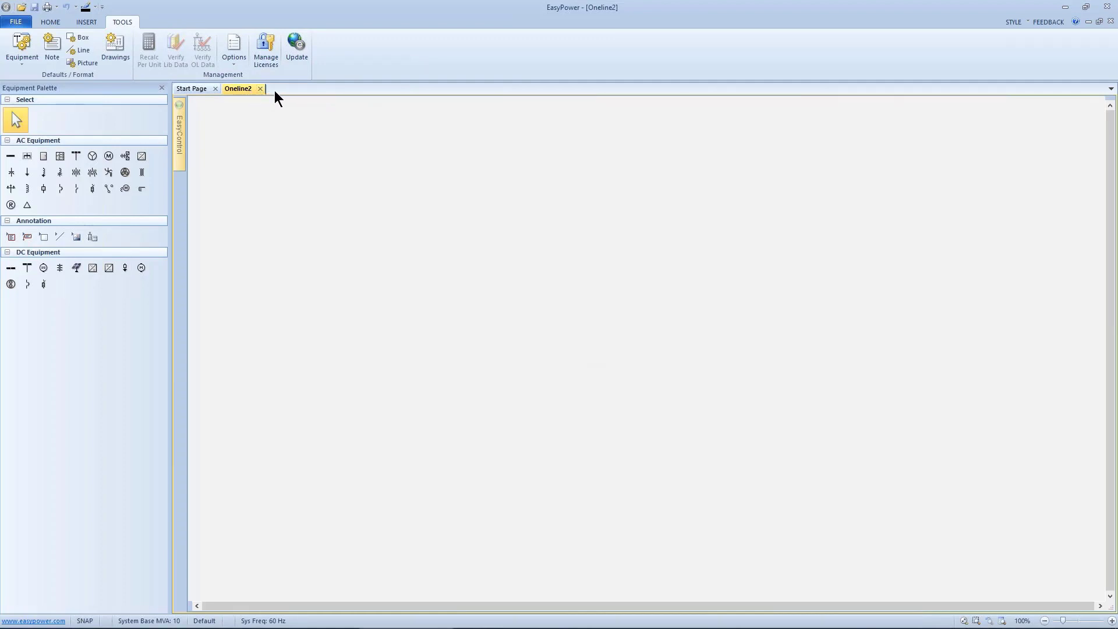
click(60, 24)
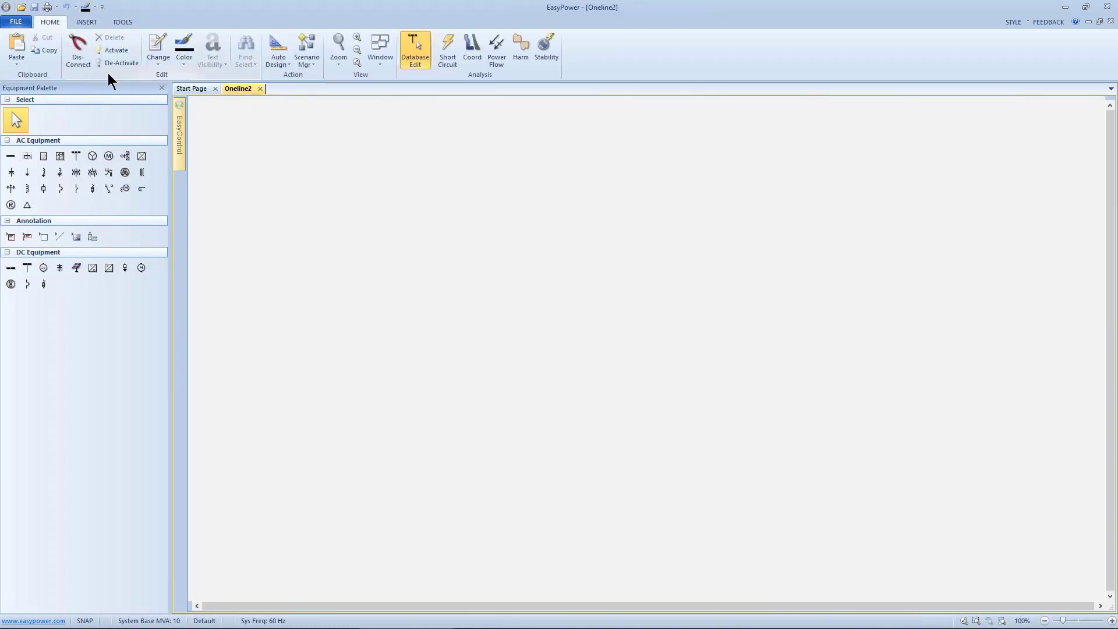
click(377, 68)
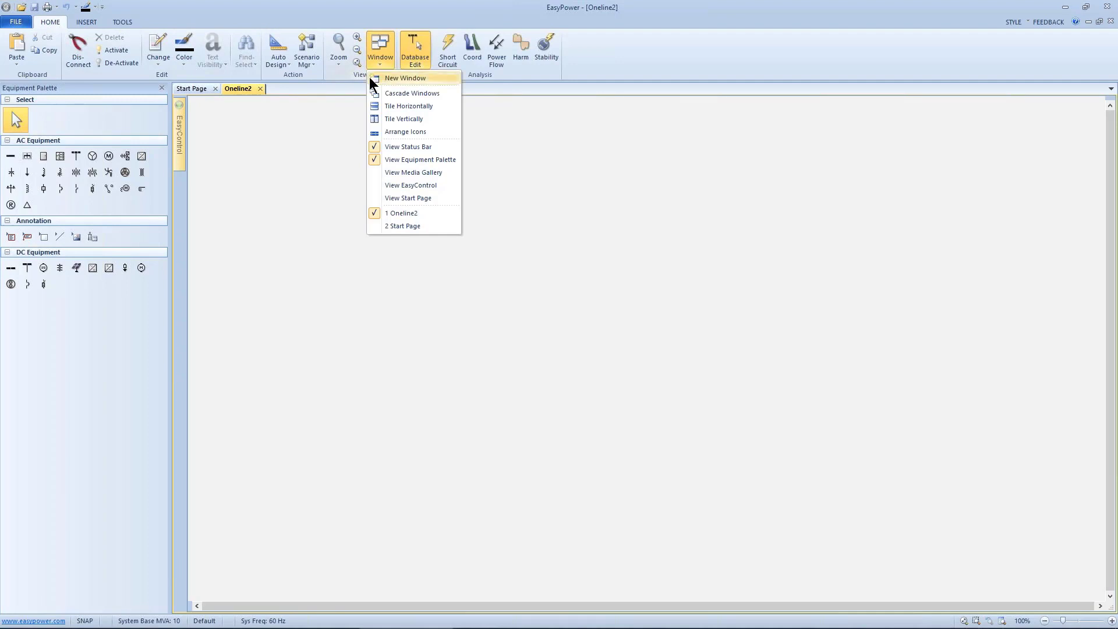
click(313, 95)
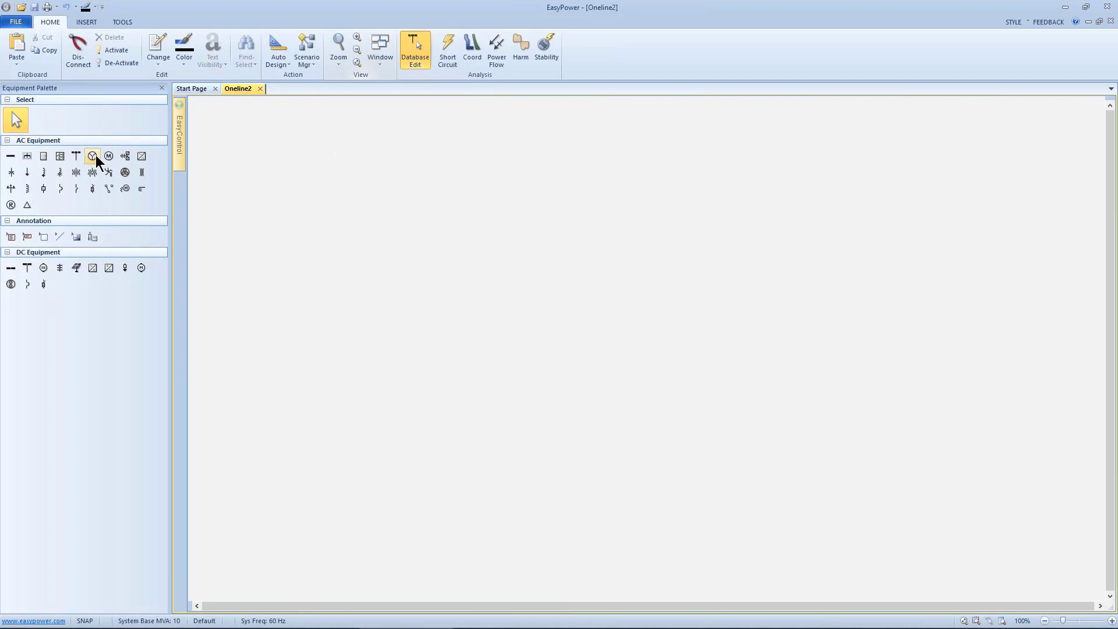
- Place a utility source on the one-line and connect a bus beneath it with a 0.48 kV base
click(76, 156)
click(586, 167)
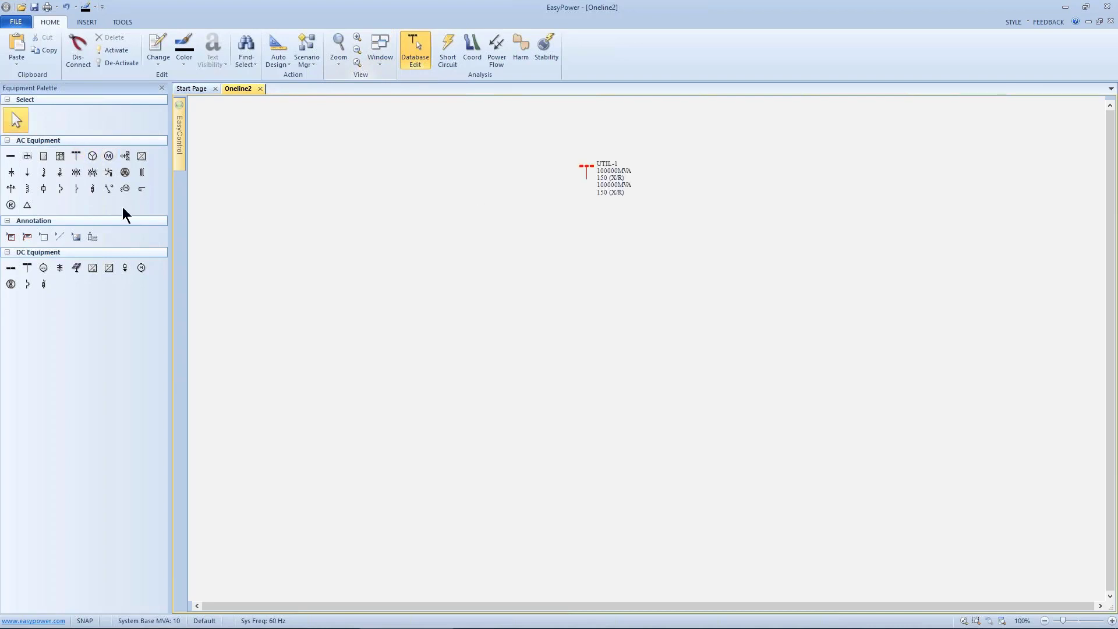
click(14, 157)
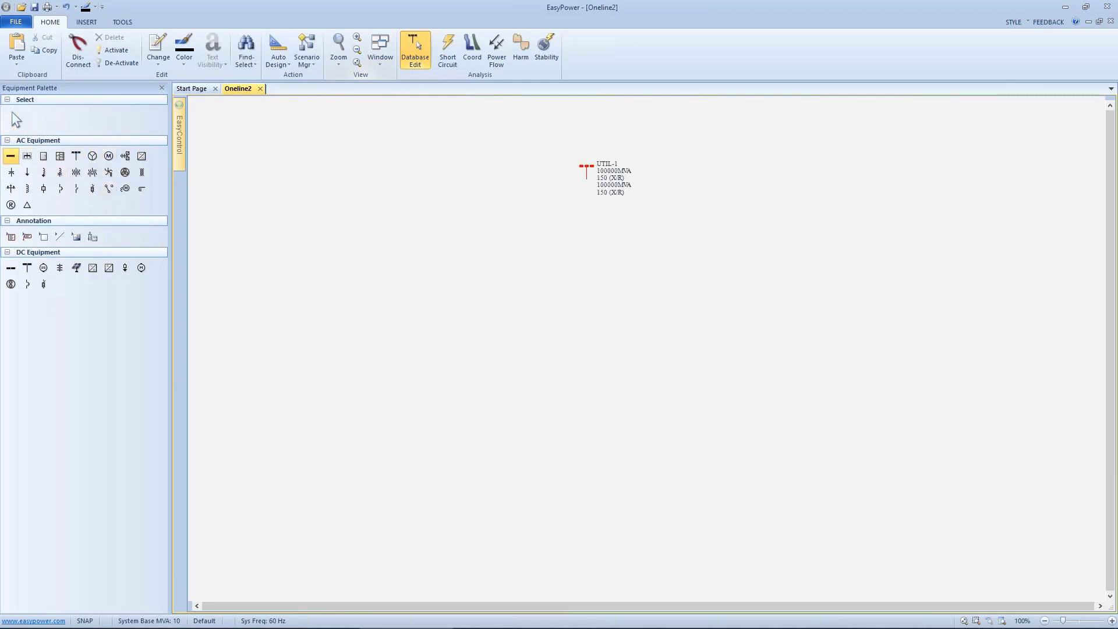
click(585, 180)
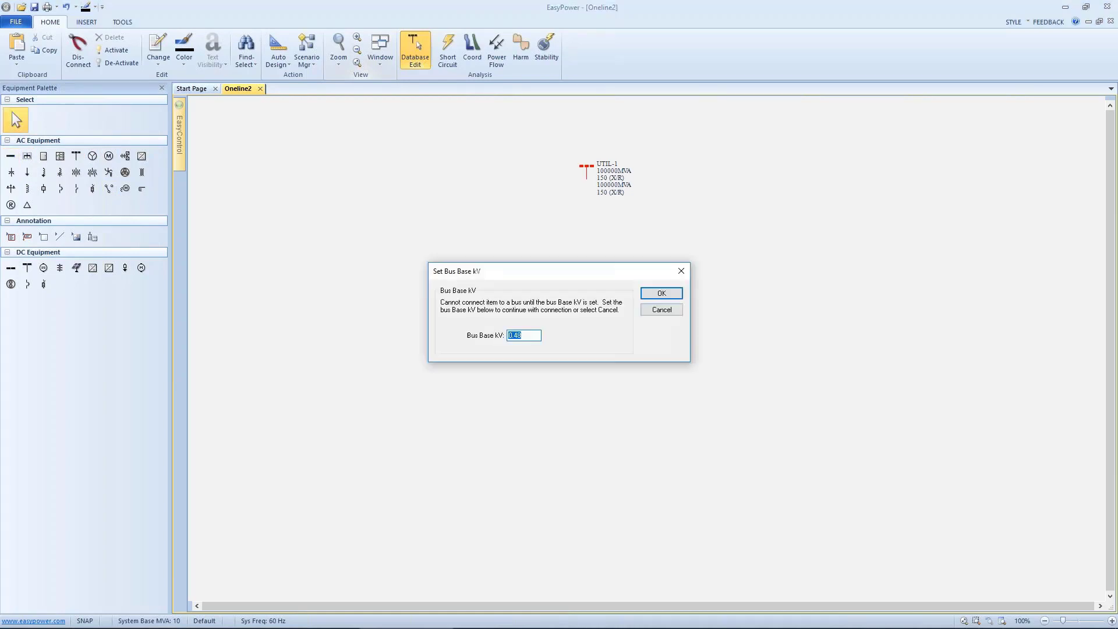
click(648, 294)
- Enter short circuit mode and review the arc flash hazard options without changing them
click(453, 57)
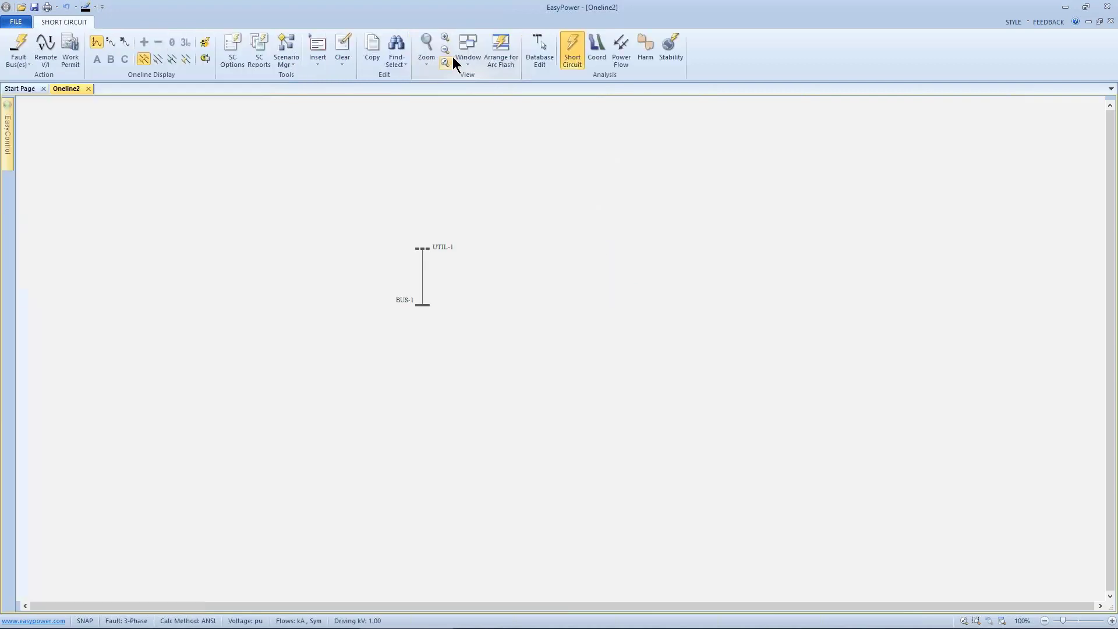
click(235, 48)
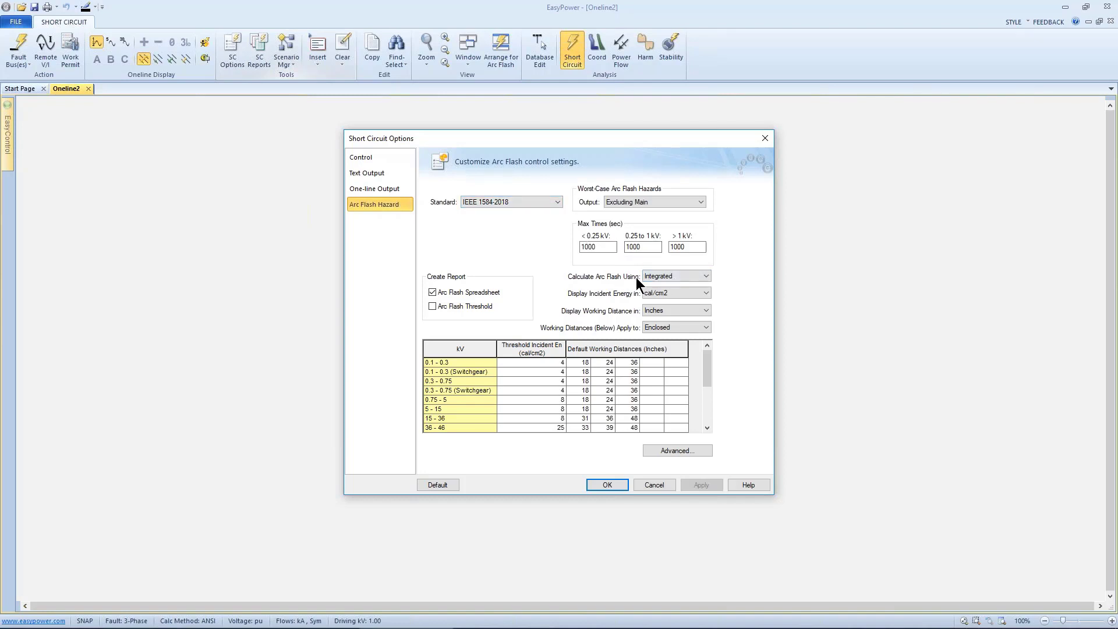
click(607, 484)
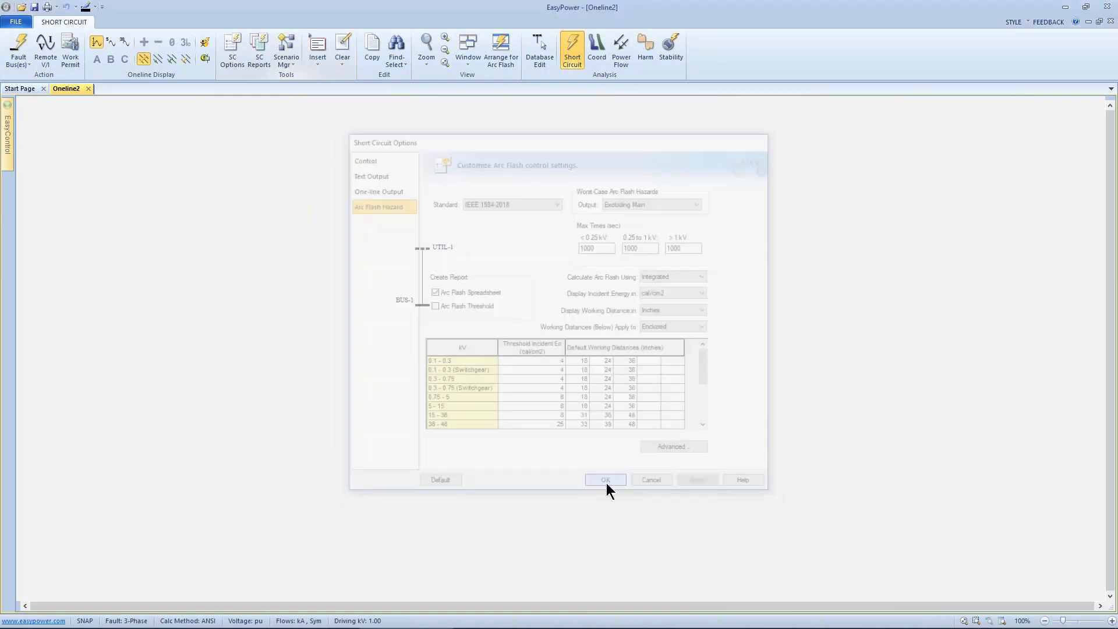
- Return to database edit, select the utility and bus, and delete them
drag(378, 213, 487, 333)
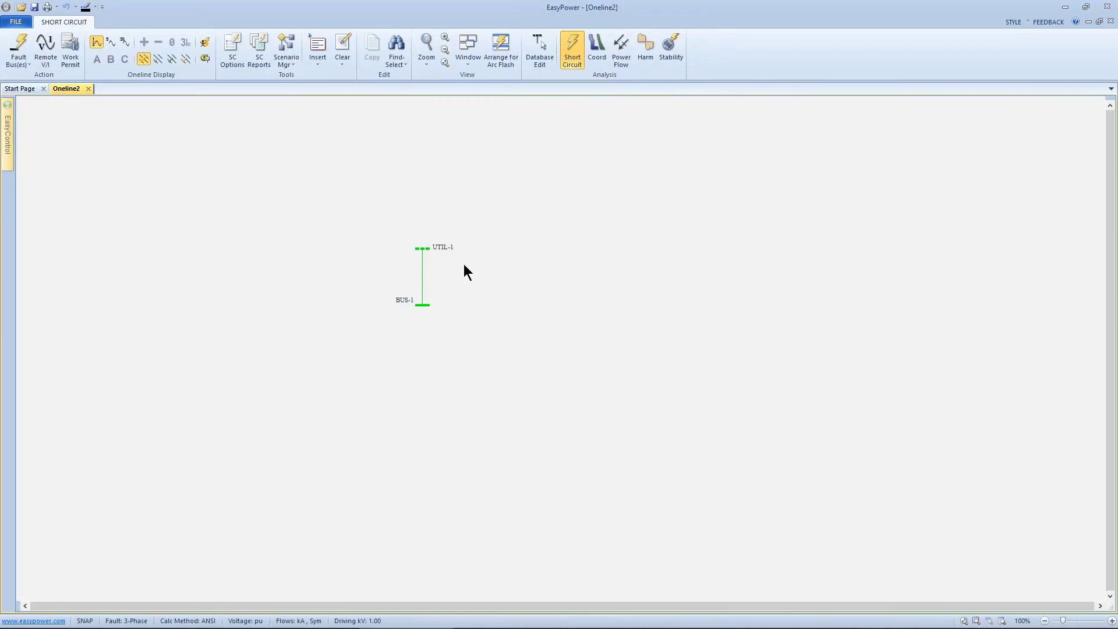
click(533, 59)
drag(489, 185, 648, 318)
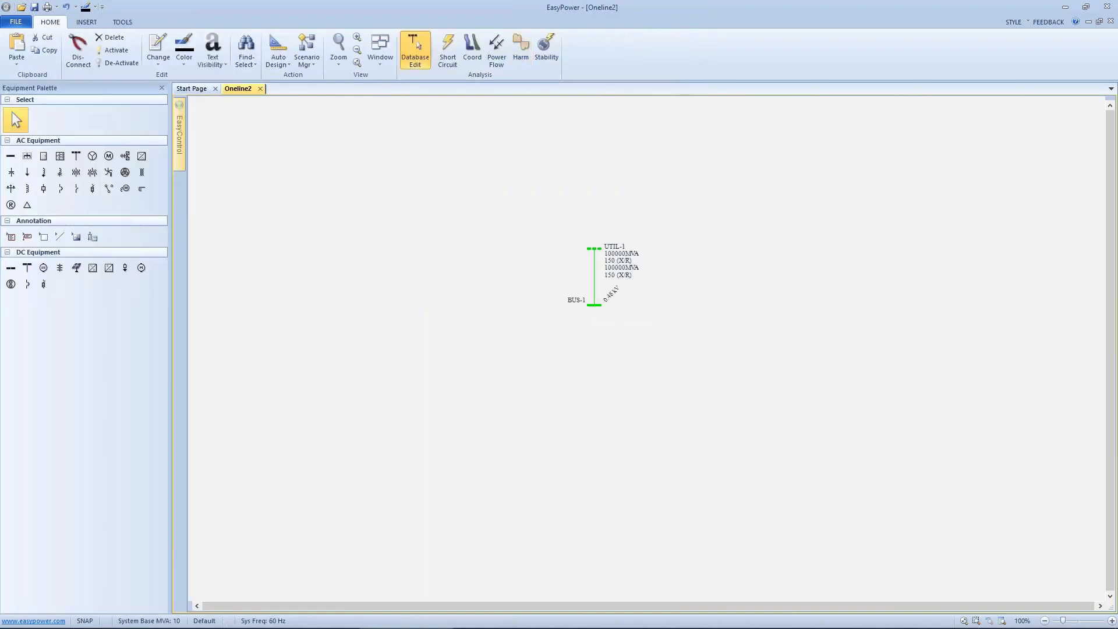
key(Delete)
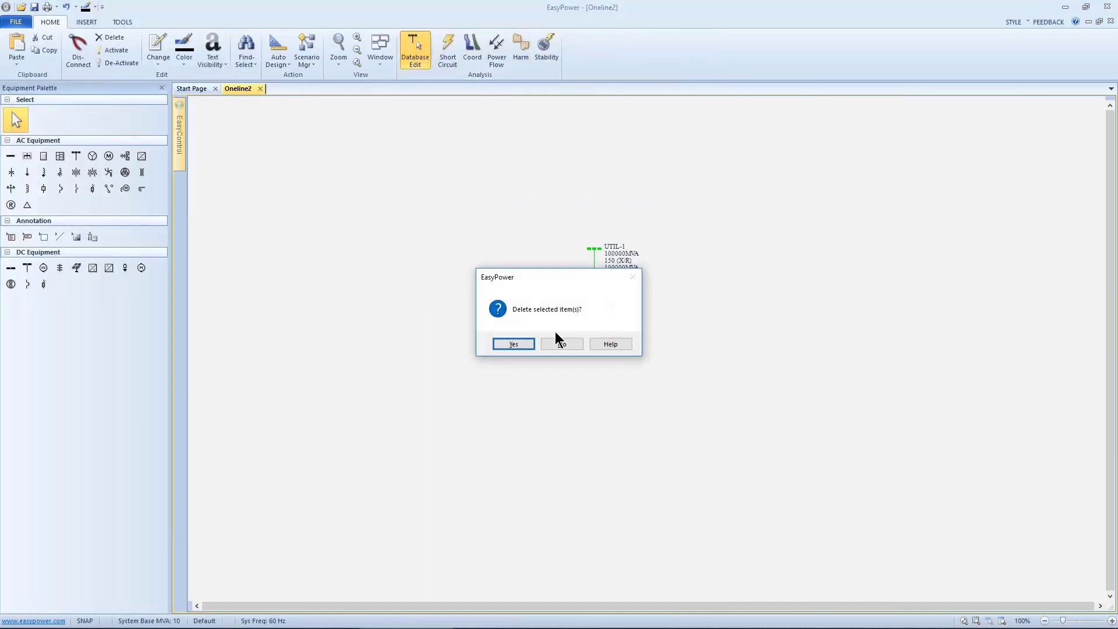
click(524, 344)
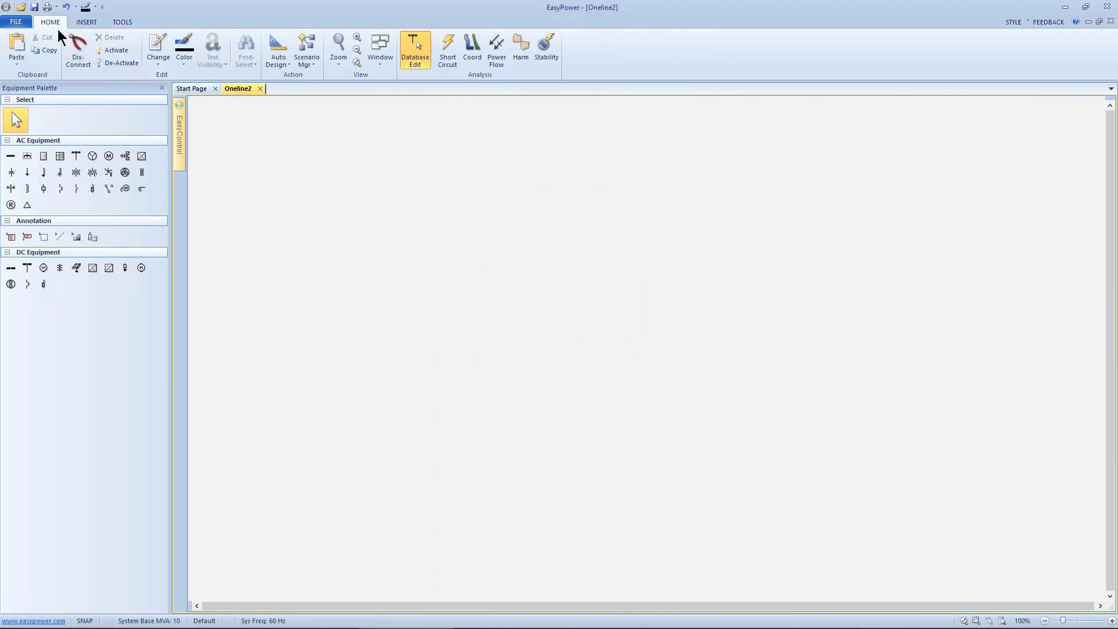
- Open the SmartPDC-1 one-line from the Onelines Samples folder
click(29, 27)
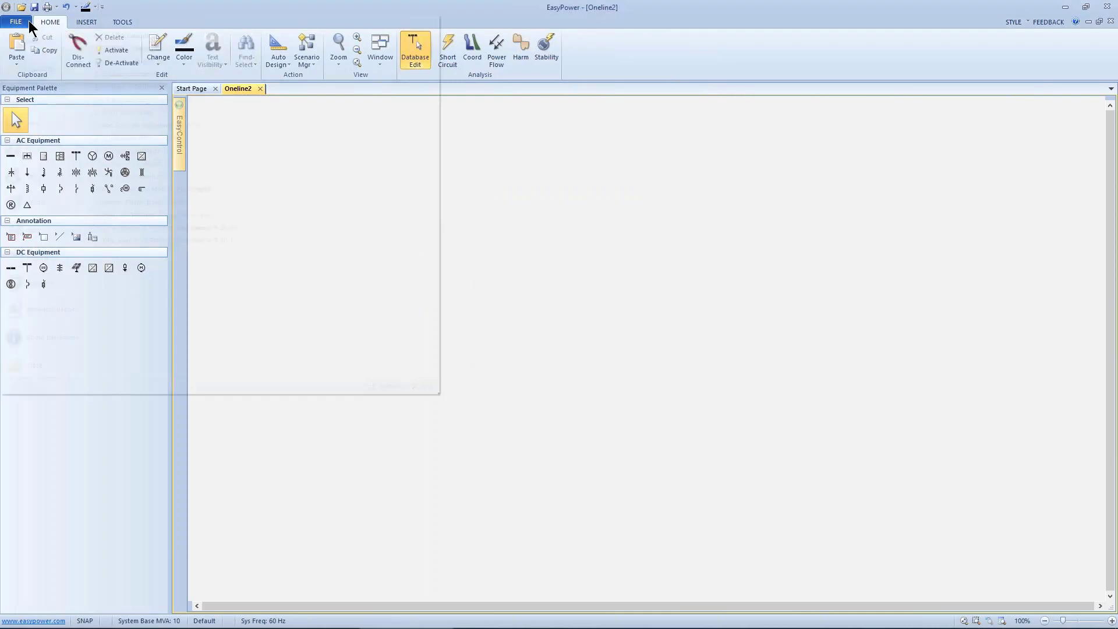
click(39, 68)
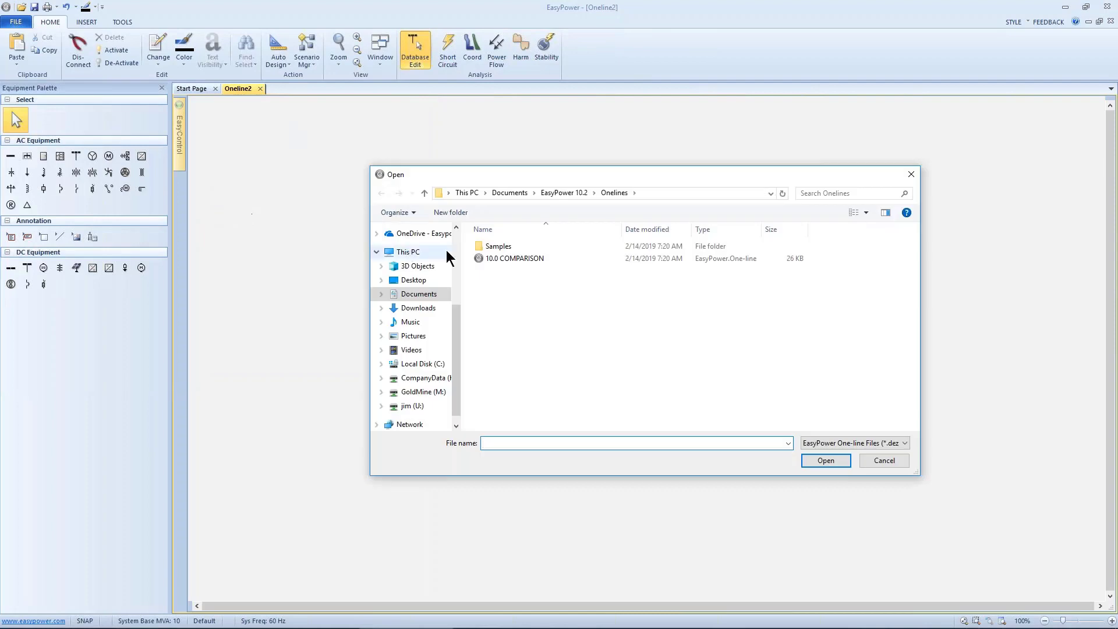
double_click(472, 247)
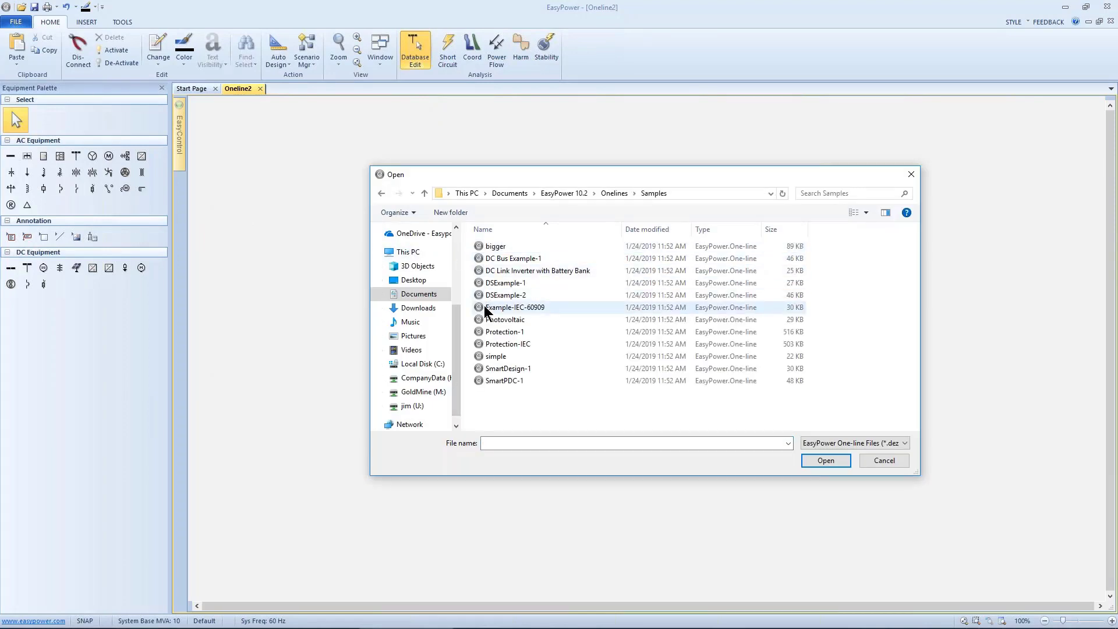
click(495, 380)
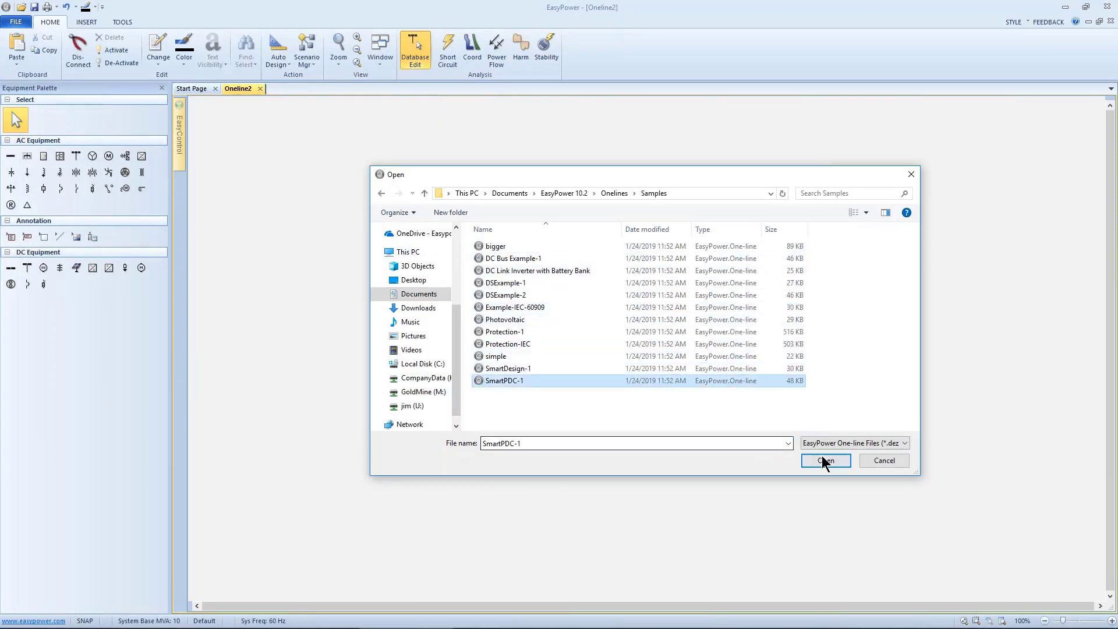
click(825, 461)
click(558, 349)
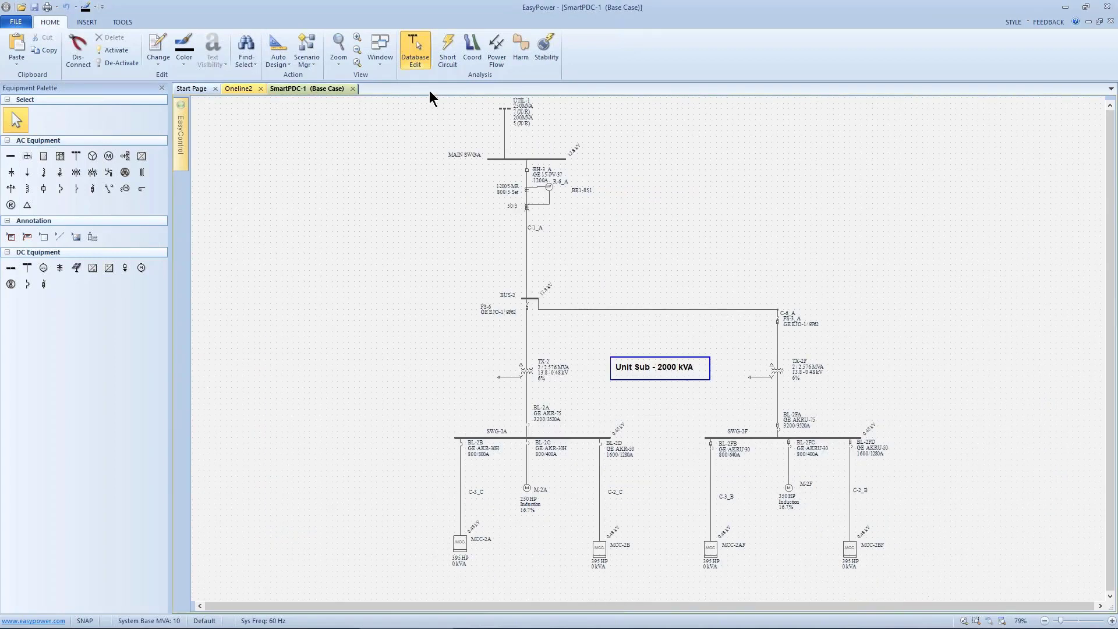
- Enter short circuit mode and set the arc flash calculation method to Momentary
click(448, 52)
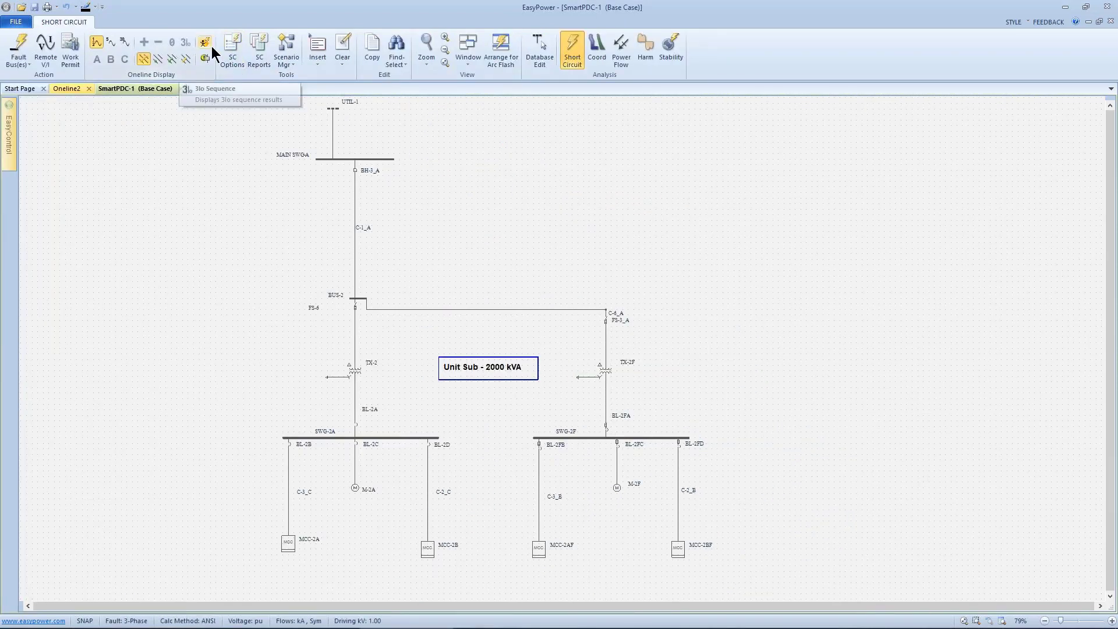
click(228, 47)
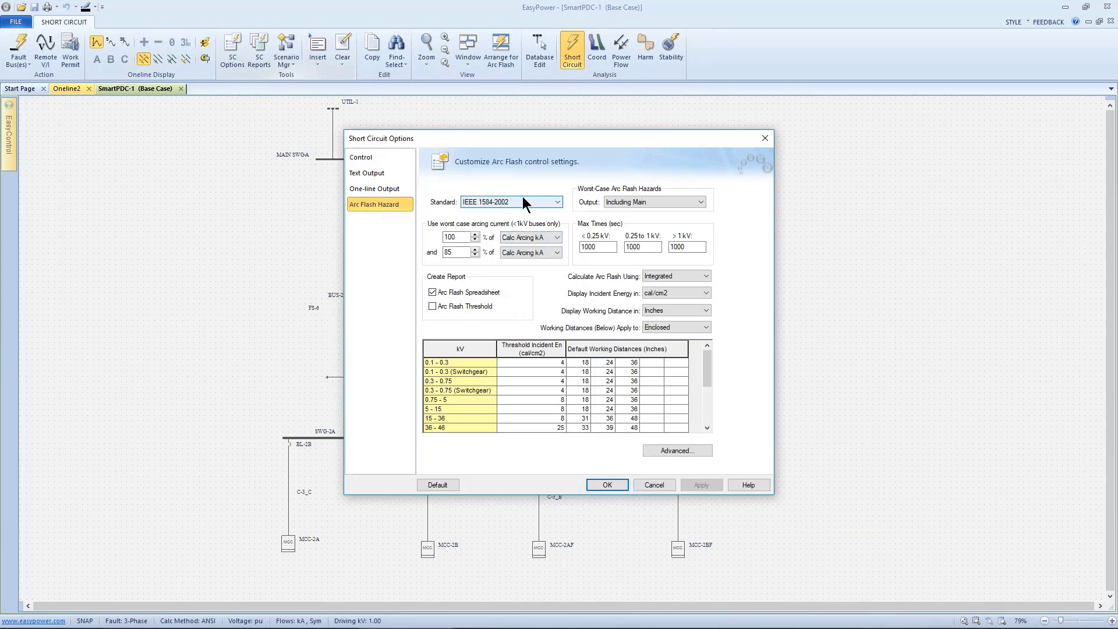
click(672, 276)
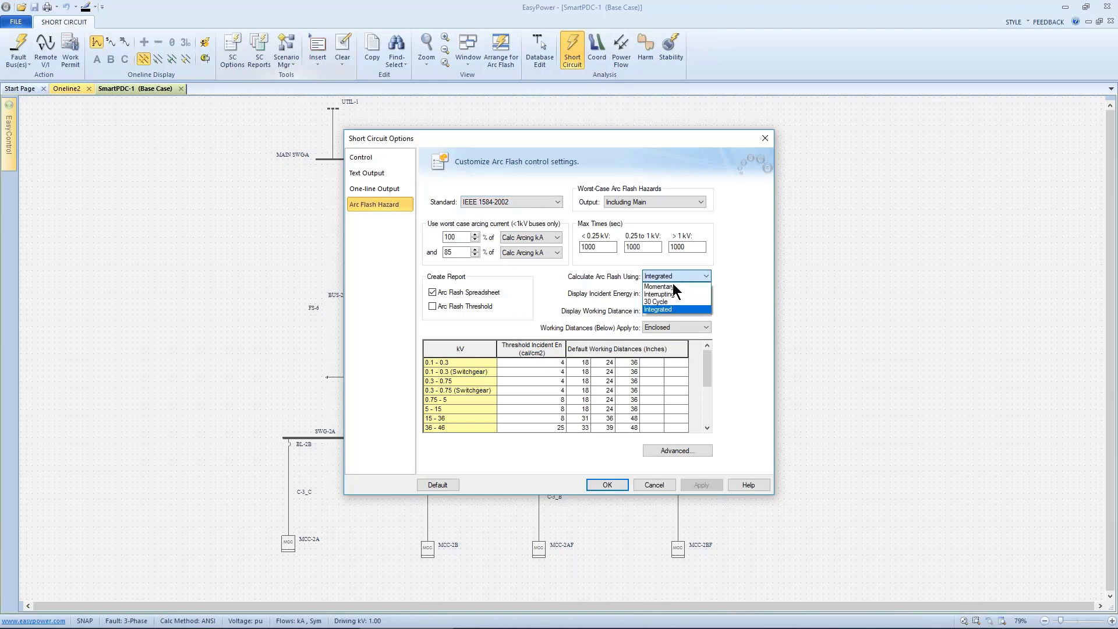
click(672, 286)
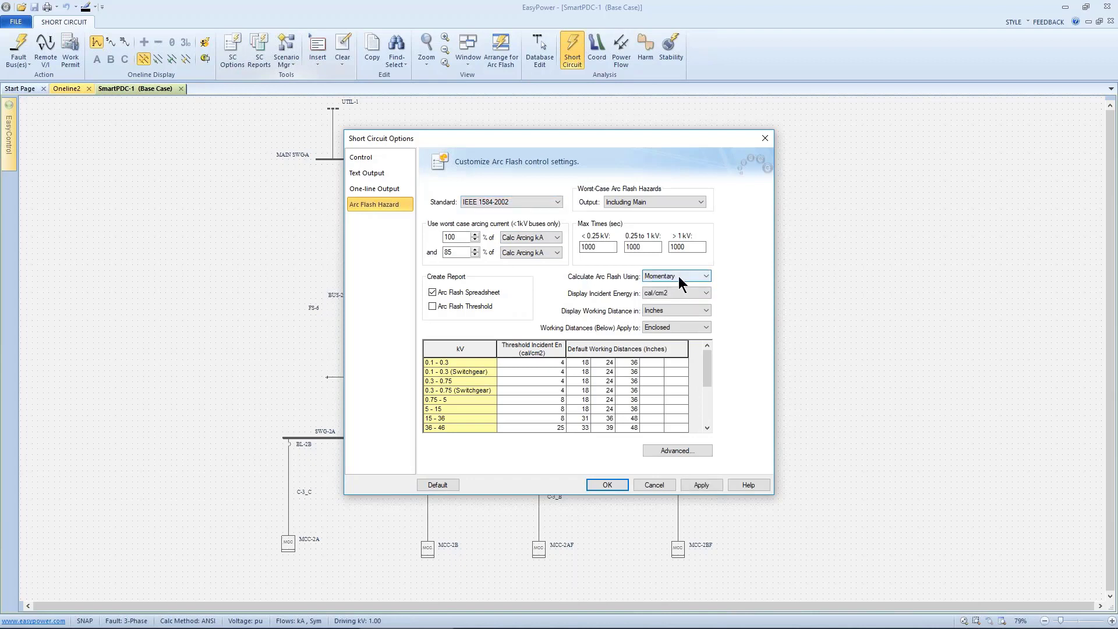
- Restore the arc flash calculation method to Integrated and close the short circuit options
click(694, 276)
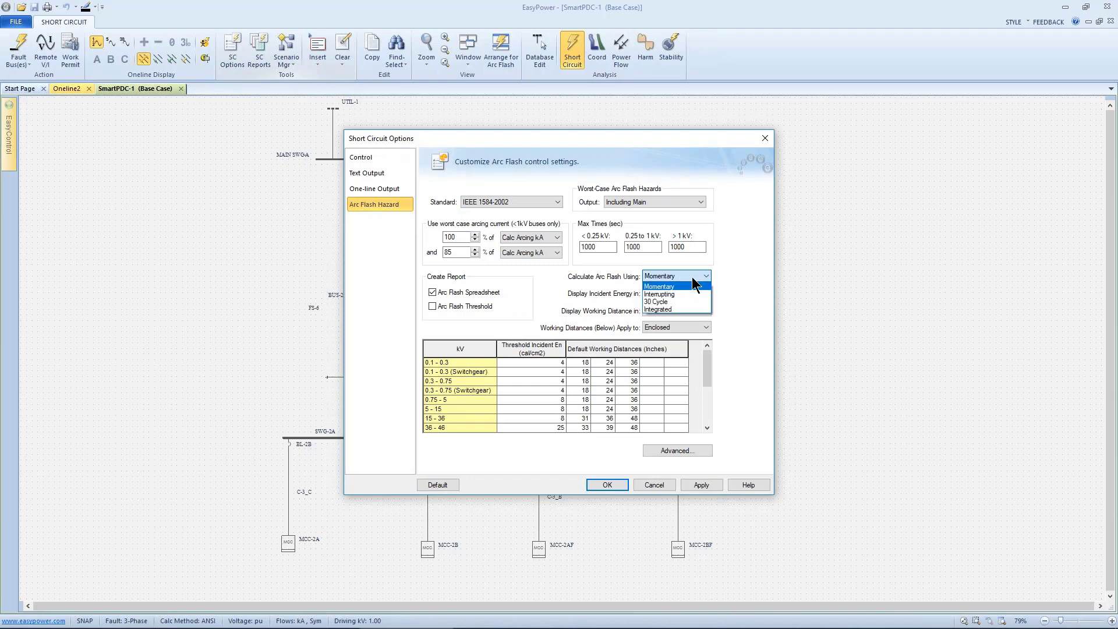
click(675, 309)
click(701, 277)
click(562, 243)
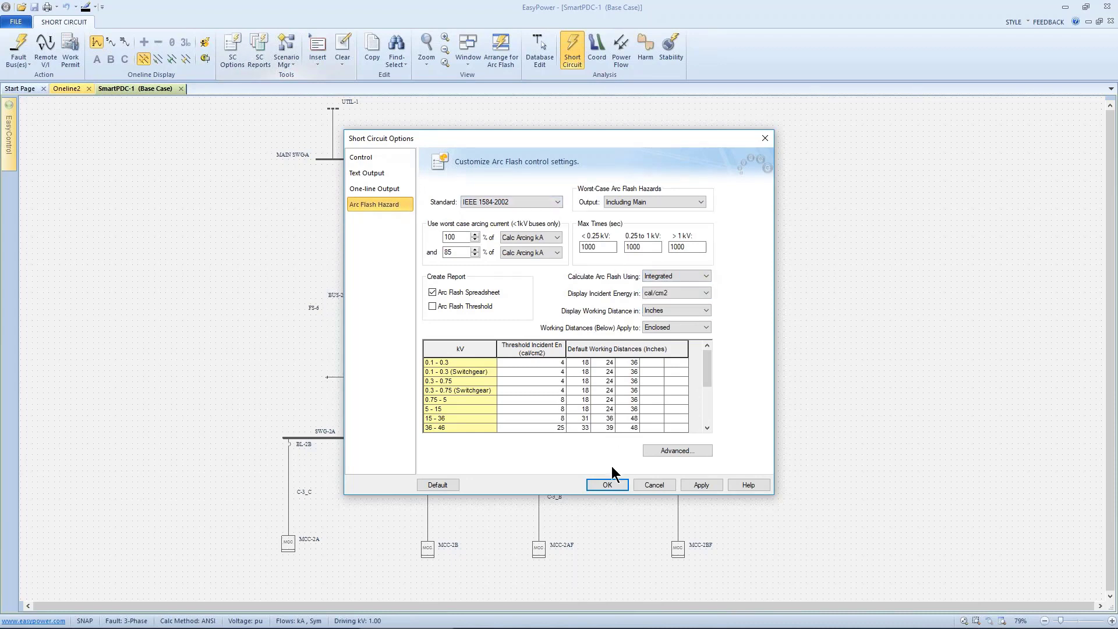
click(607, 485)
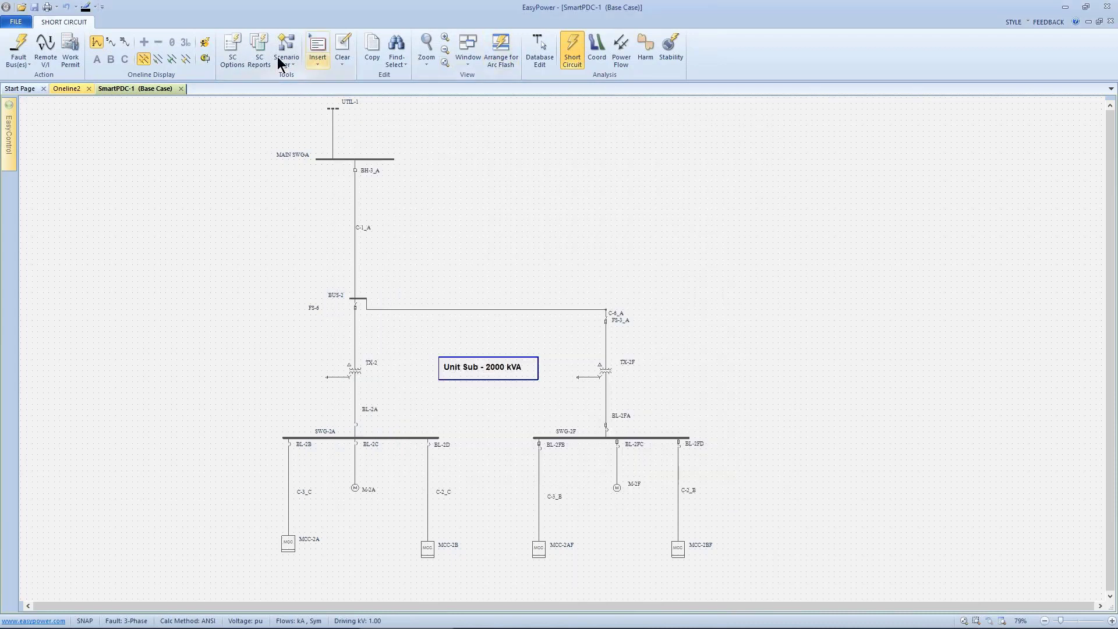
- Fault all buses, display arc flash results on the one-line, and arrange it with the arc flash report
click(208, 57)
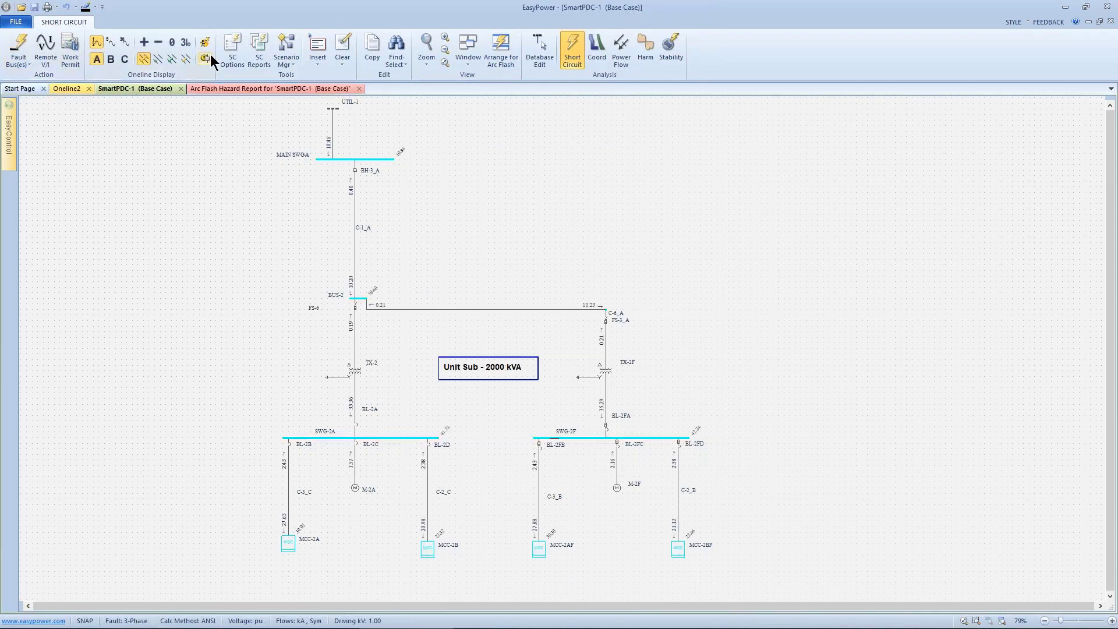
click(206, 45)
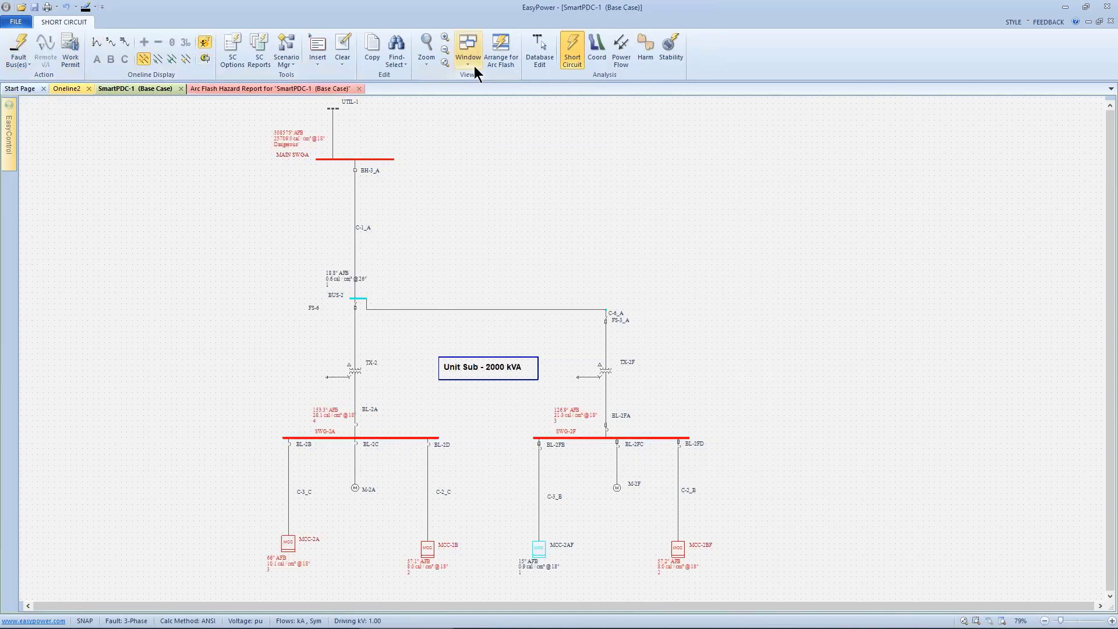
click(496, 50)
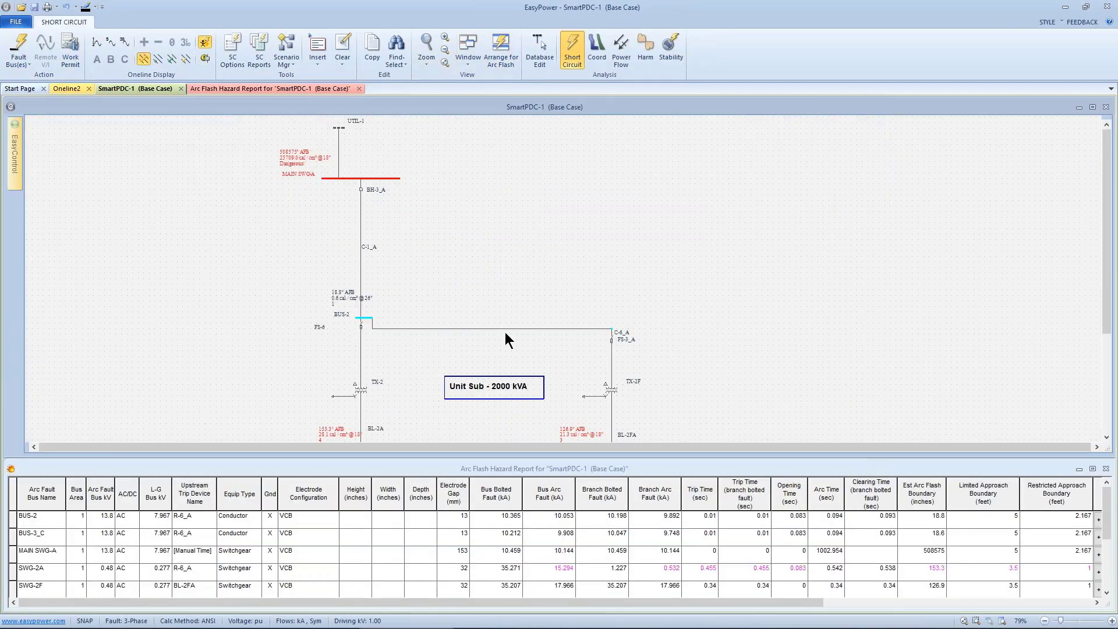
scroll(506, 334, down, 3)
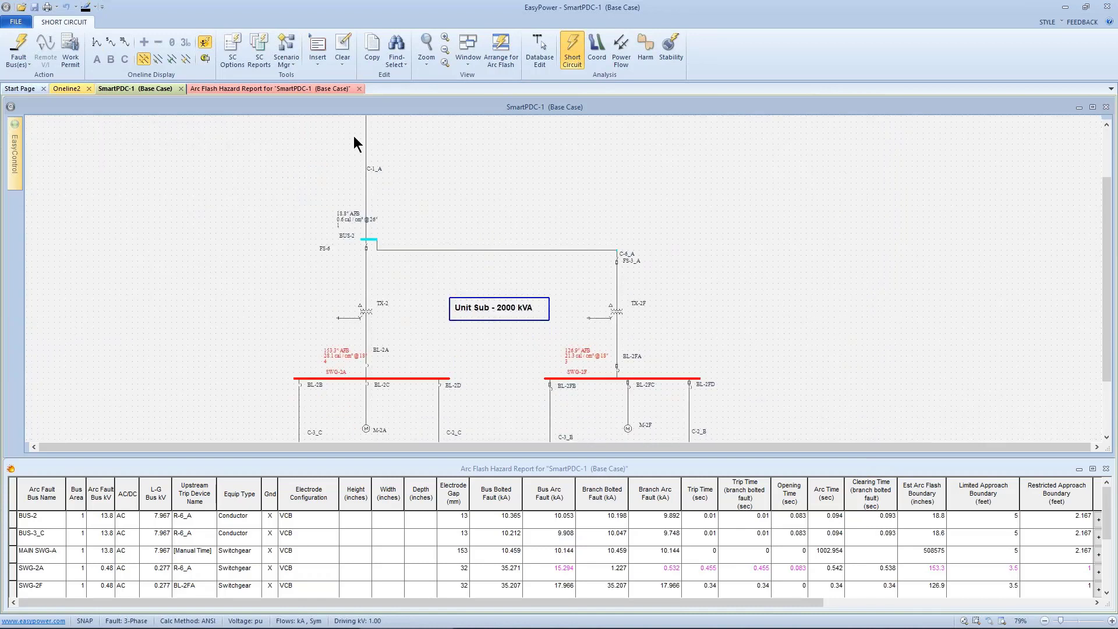
- Set the arc flash calculation method to Momentary and apply it to the short circuit results
click(230, 49)
drag(424, 133, 679, 89)
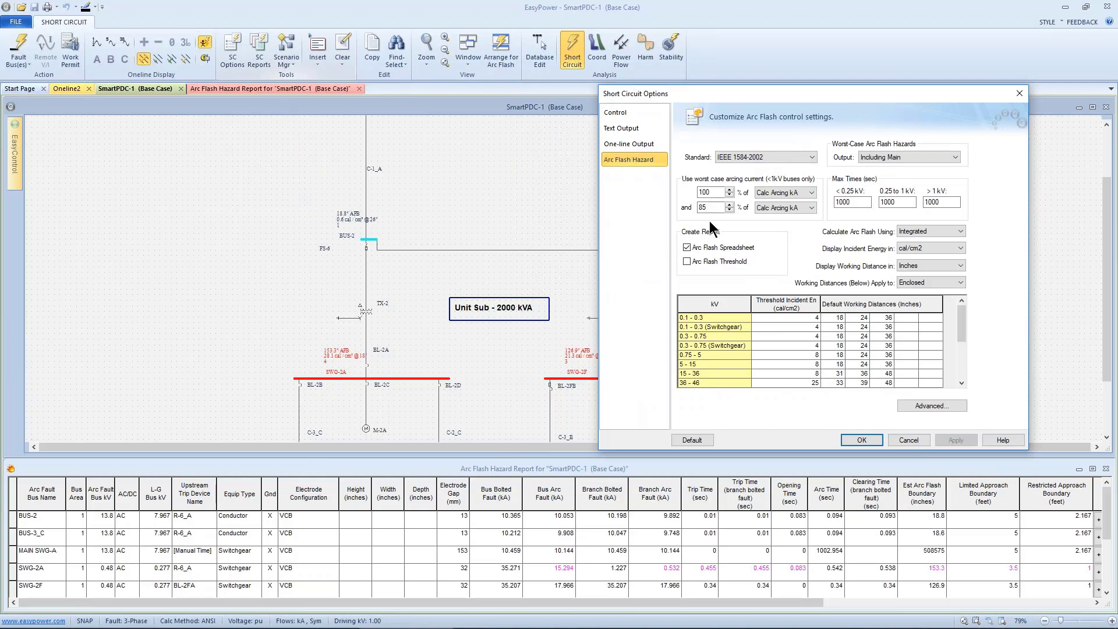
click(908, 232)
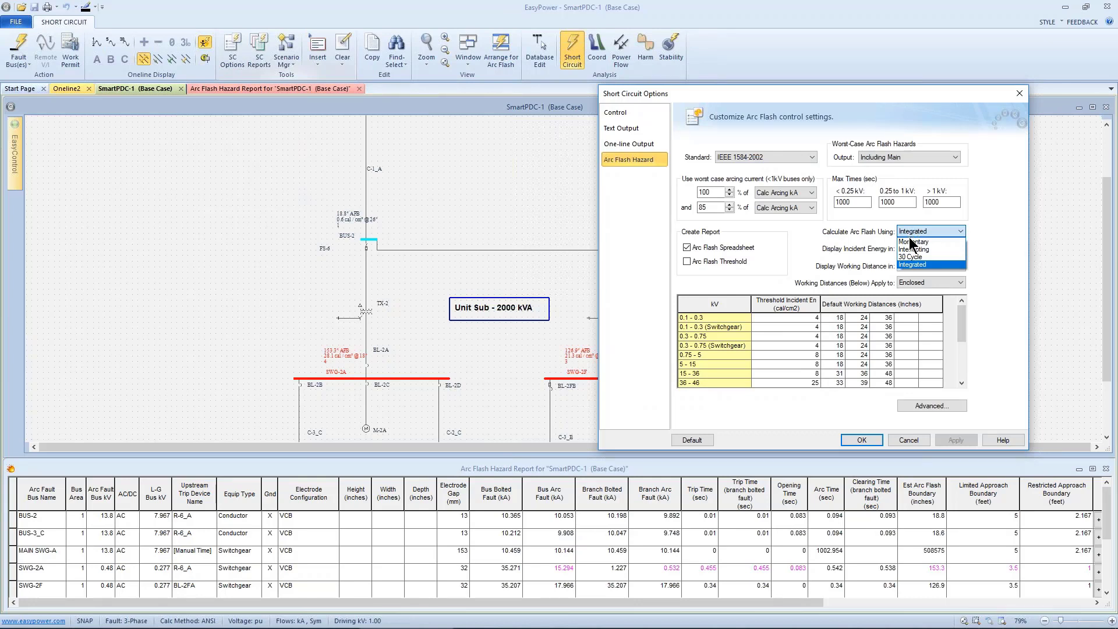
click(911, 243)
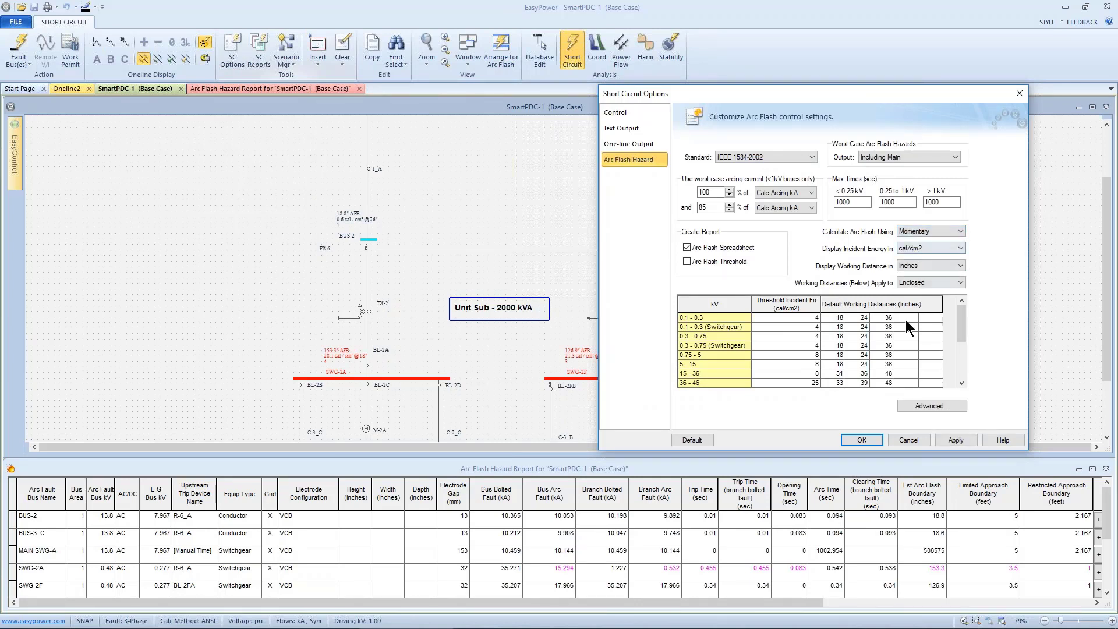
click(944, 441)
click(863, 441)
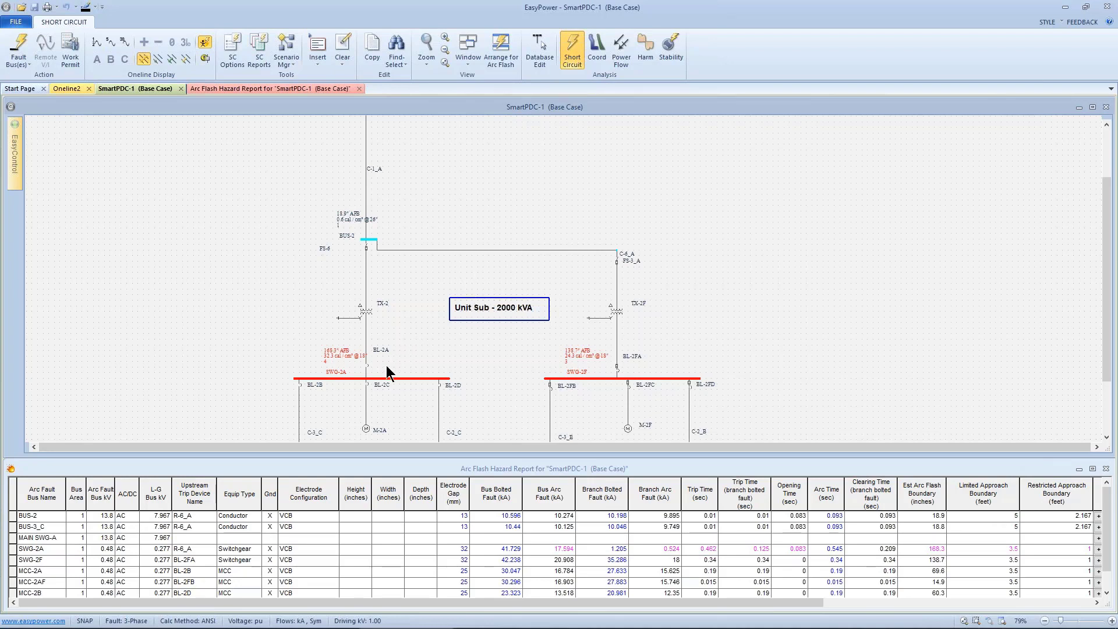
scroll(386, 372, up, 4)
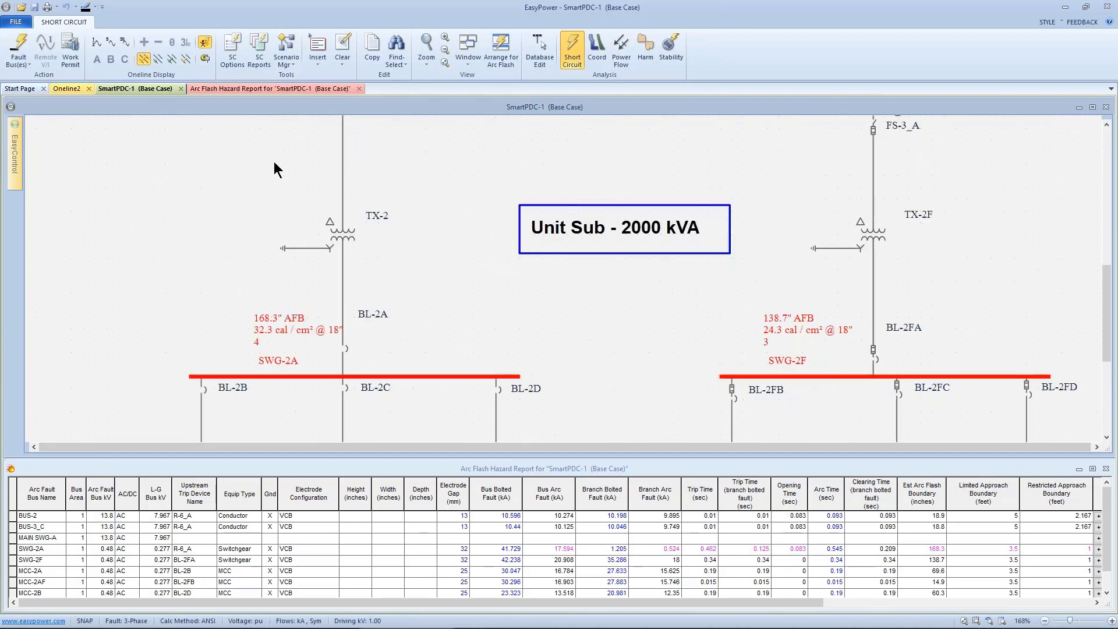
- Set the arc flash calculation method back to Integrated in the short circuit options and apply it
click(230, 47)
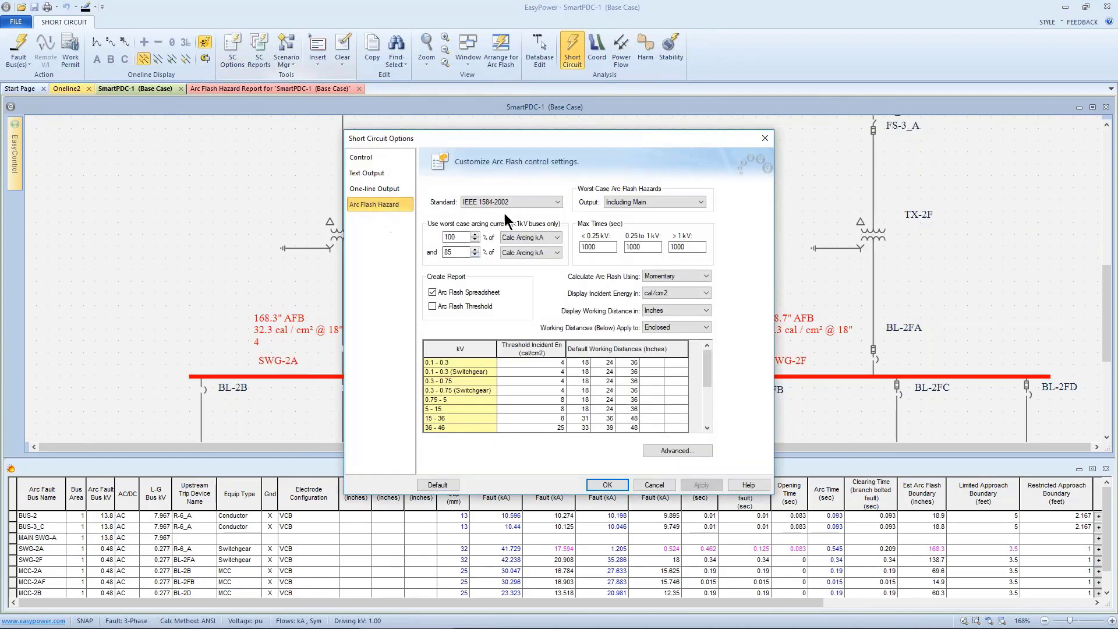
drag(521, 134, 843, 133)
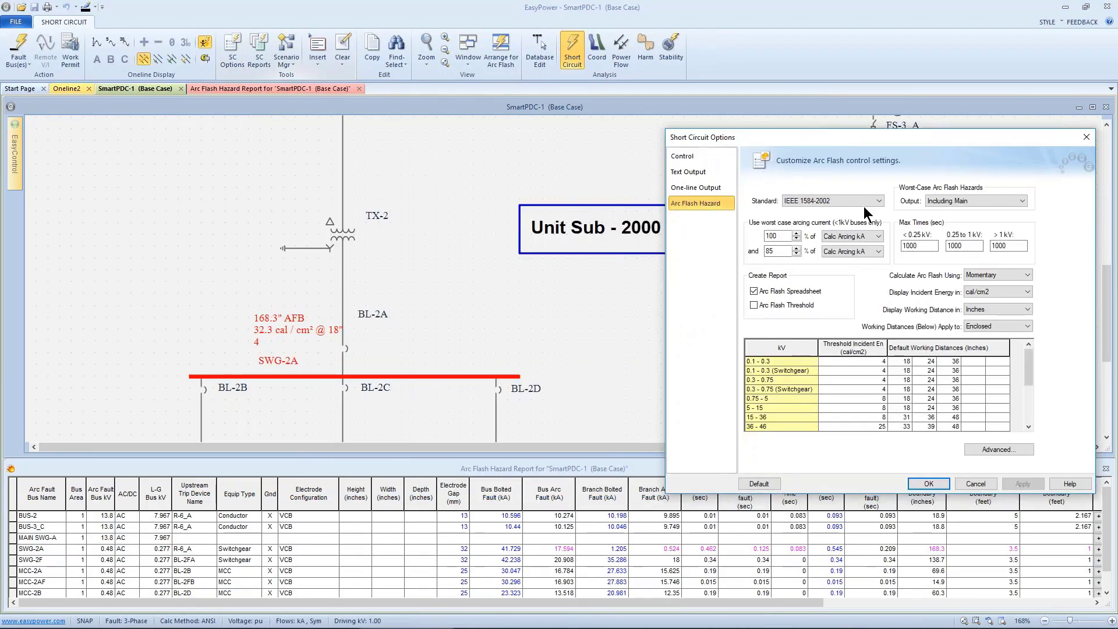
click(984, 276)
click(980, 308)
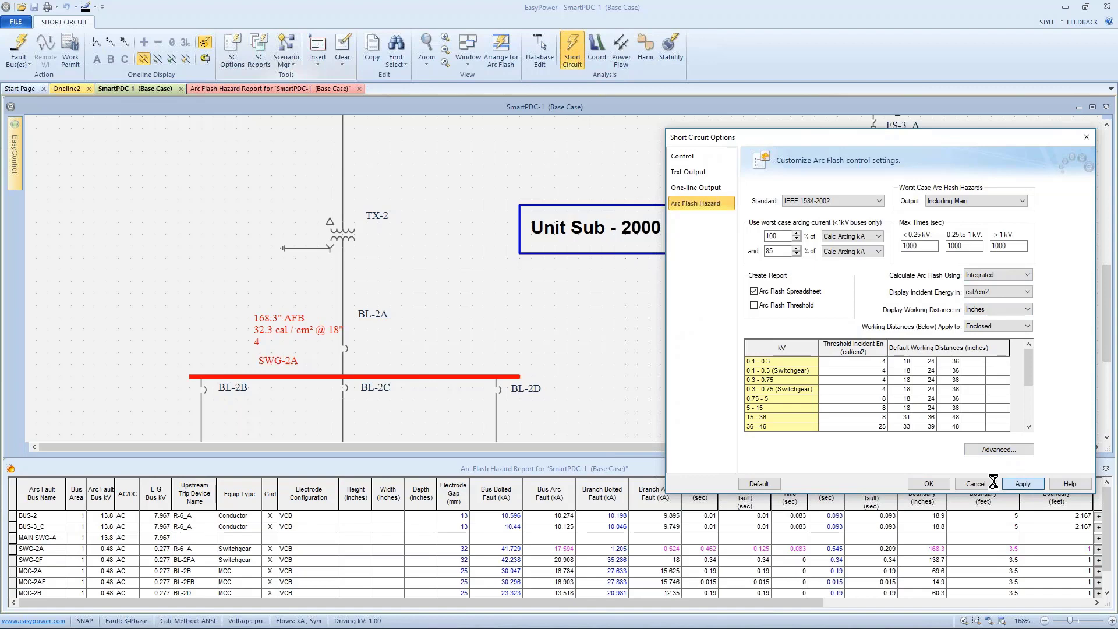
click(1021, 484)
click(944, 486)
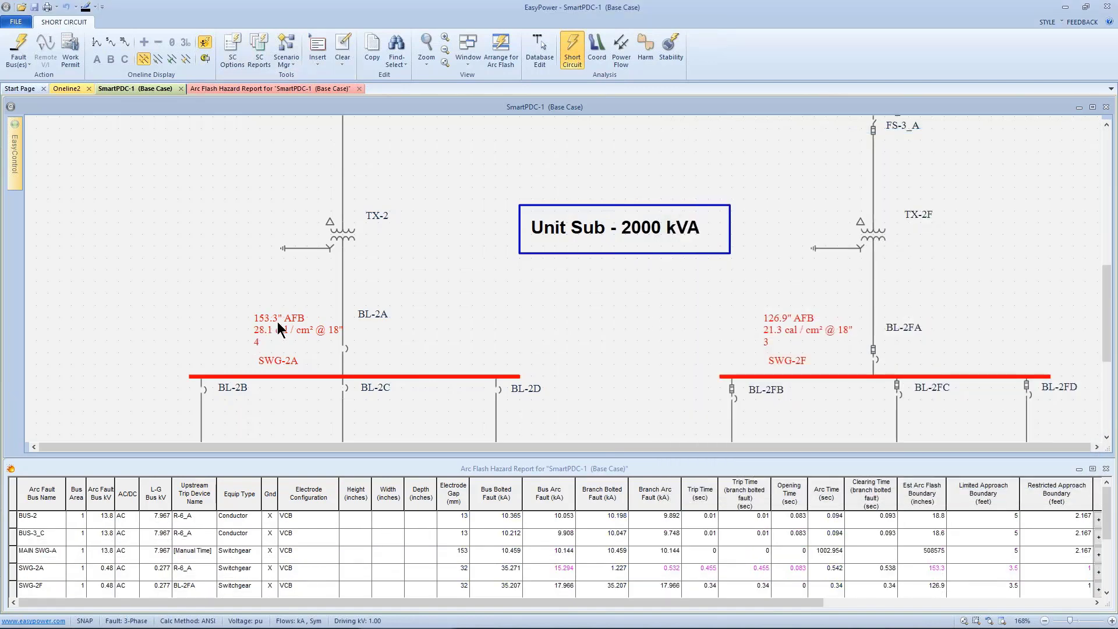
- Review the available arc flash standards in the short circuit options, keeping IEEE 1584-2002
scroll(278, 322, down, 3)
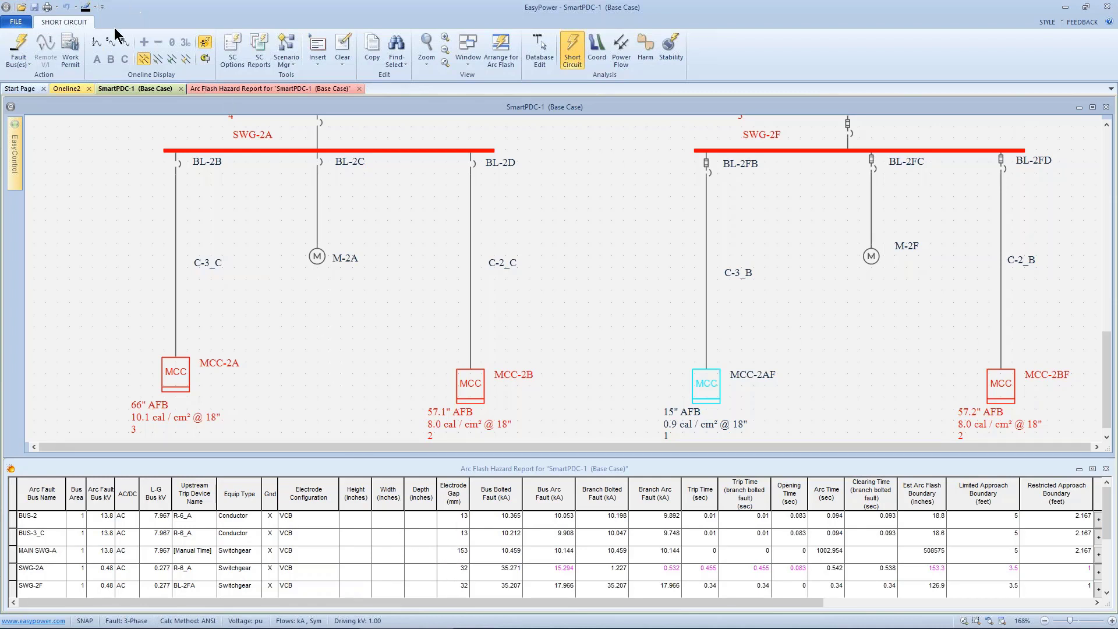
click(231, 46)
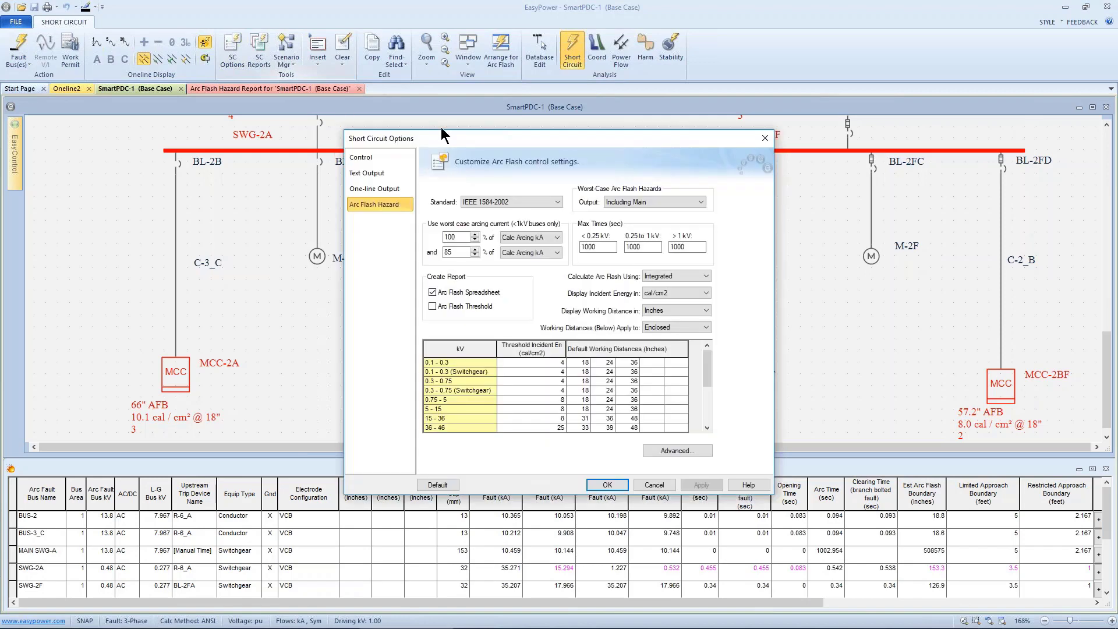
drag(444, 134, 599, 51)
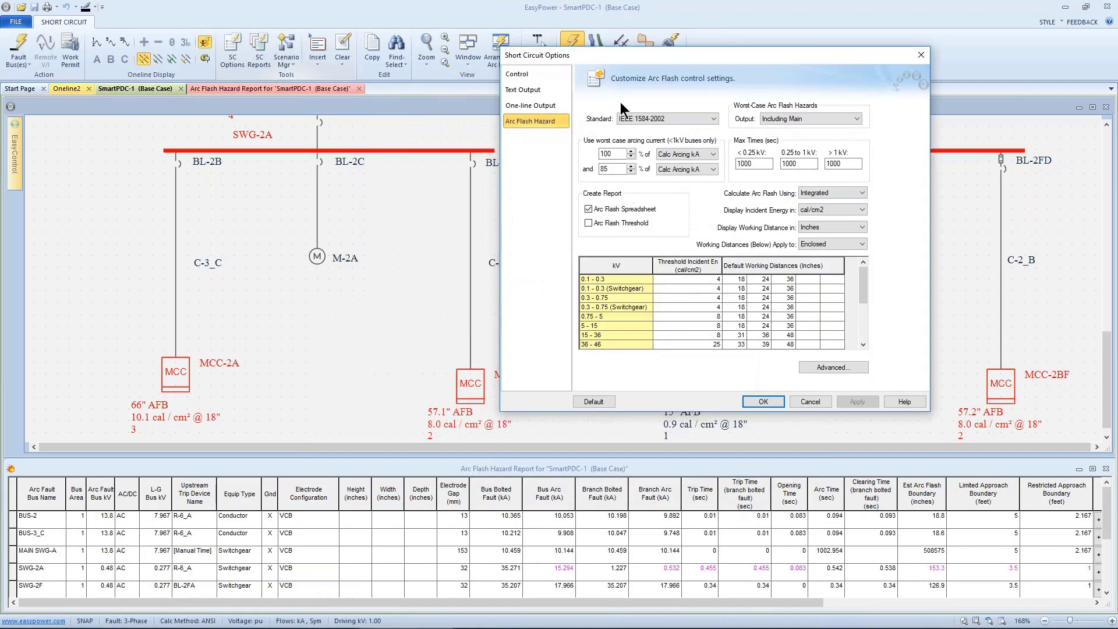
click(649, 119)
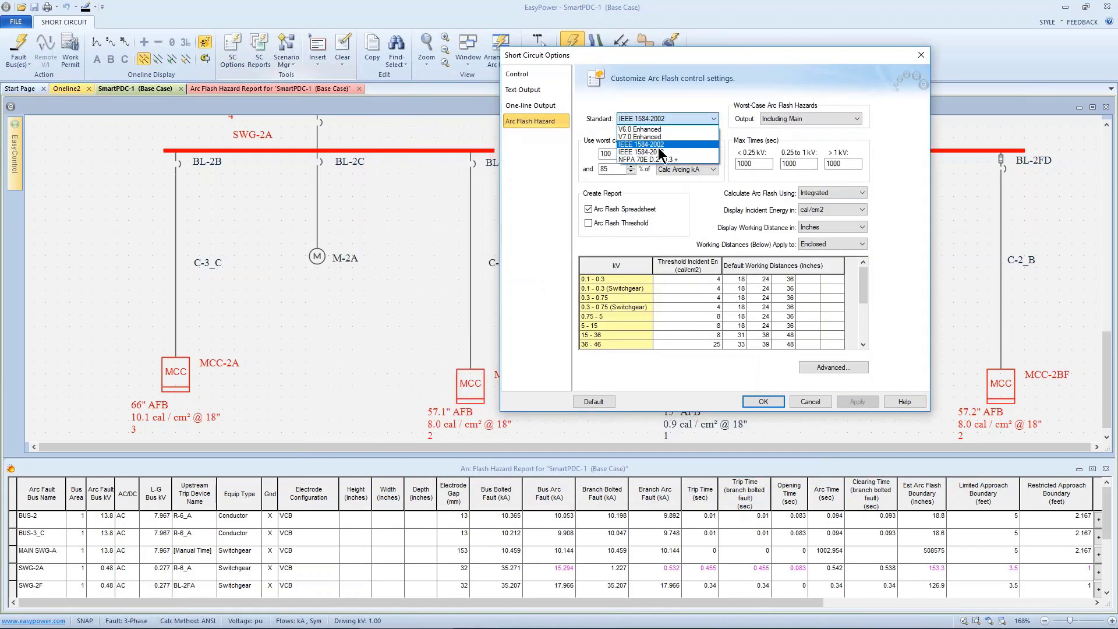
click(658, 145)
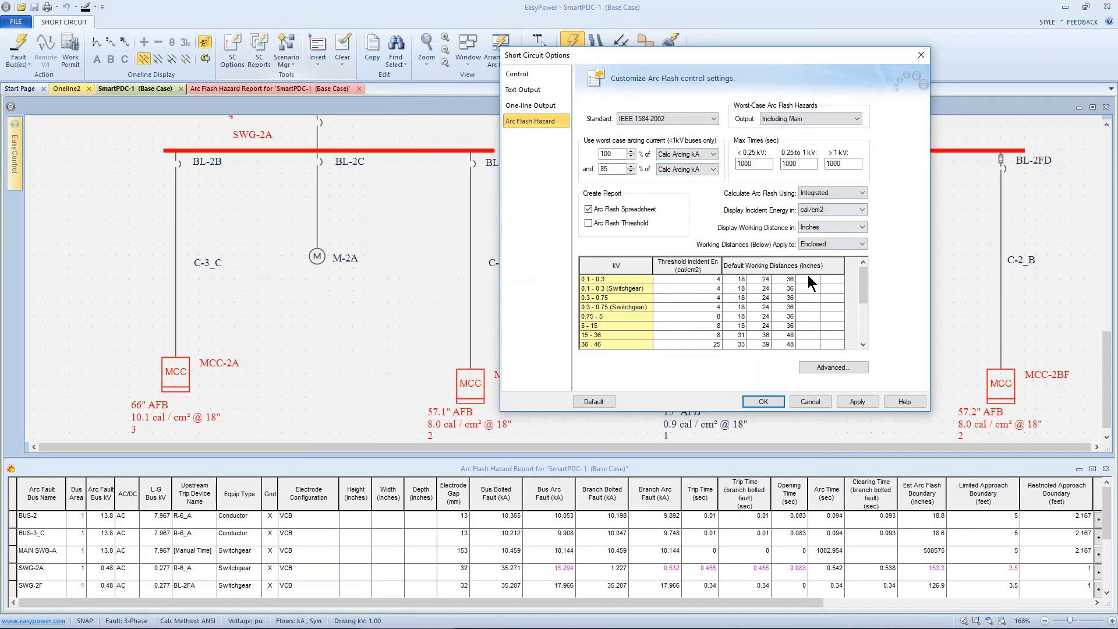
click(763, 402)
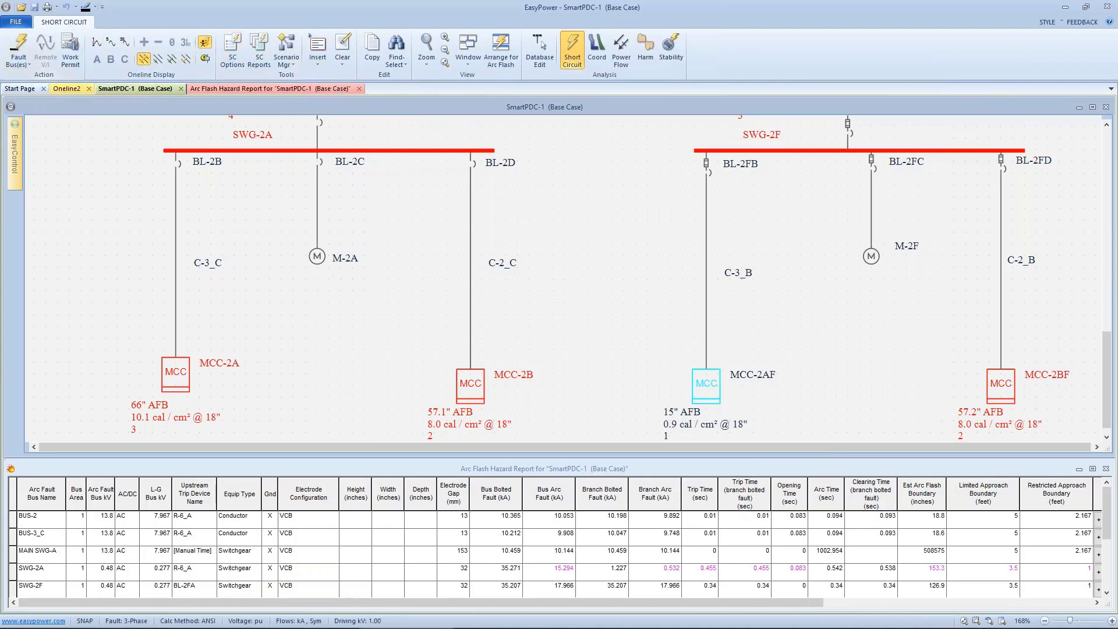
click(501, 47)
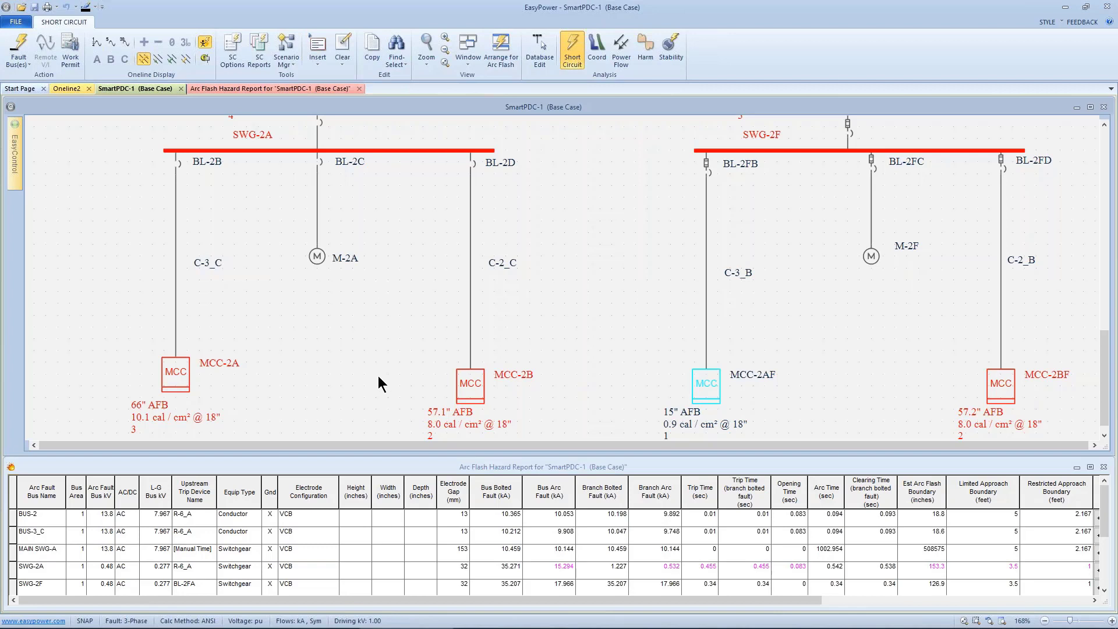
drag(345, 254, 354, 284)
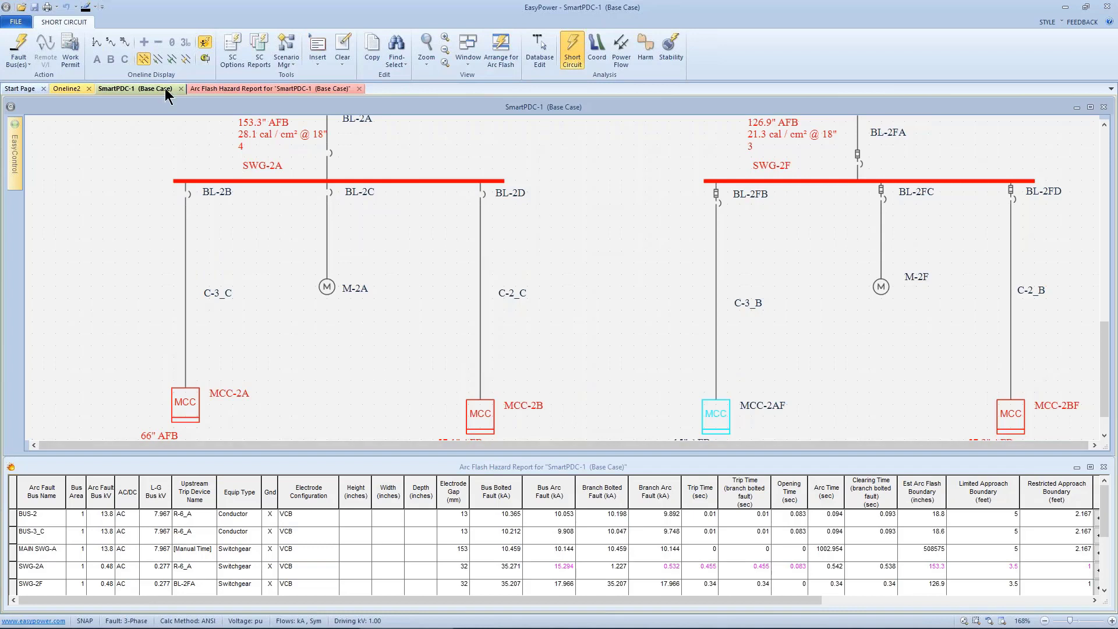
click(98, 43)
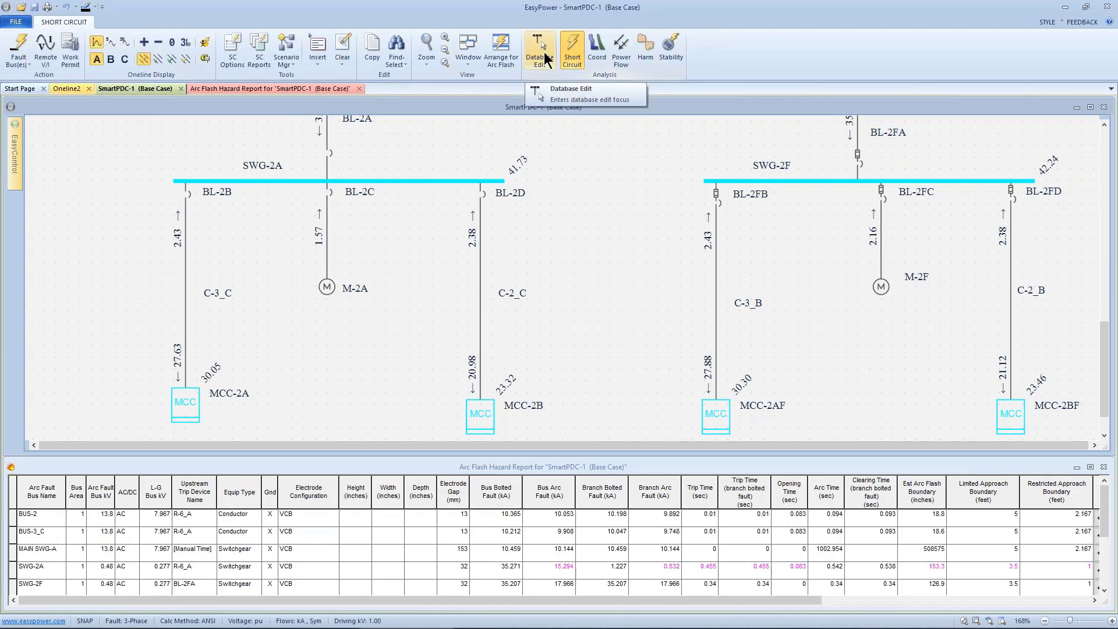
- Return to database edit mode and open the 10.0 COMPARISON one-line file
click(540, 48)
click(16, 22)
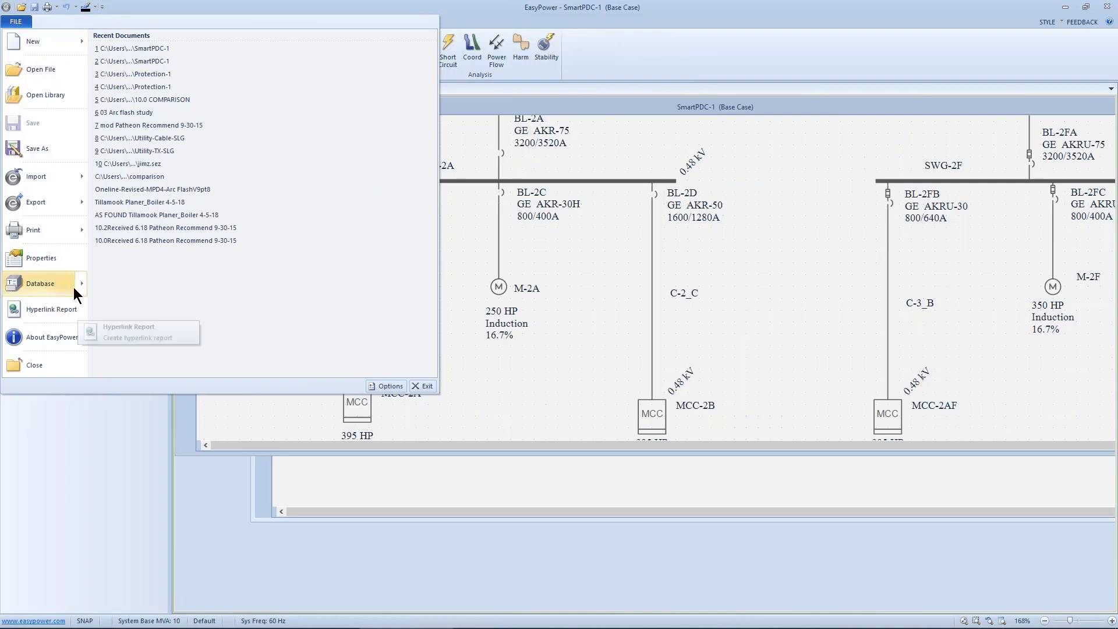
mouse_move(74, 289)
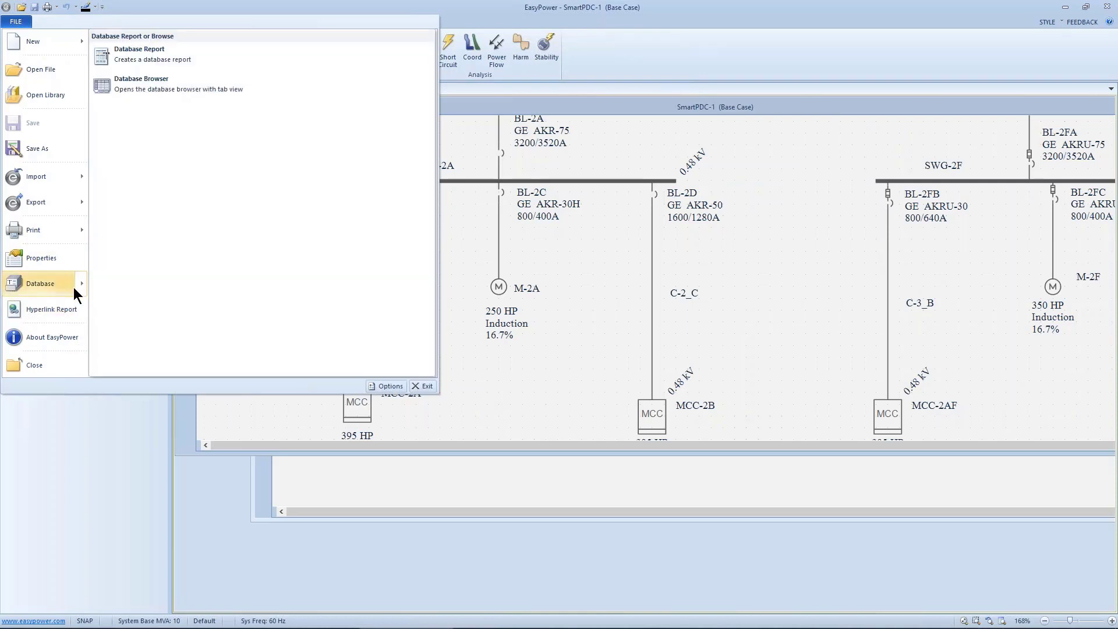
click(50, 66)
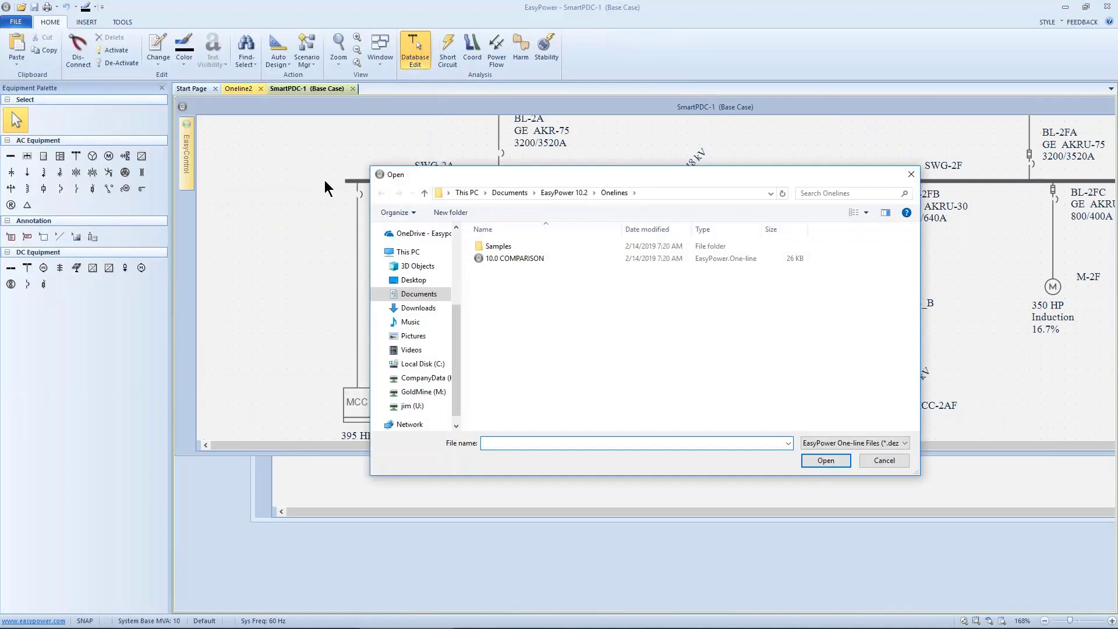
click(481, 258)
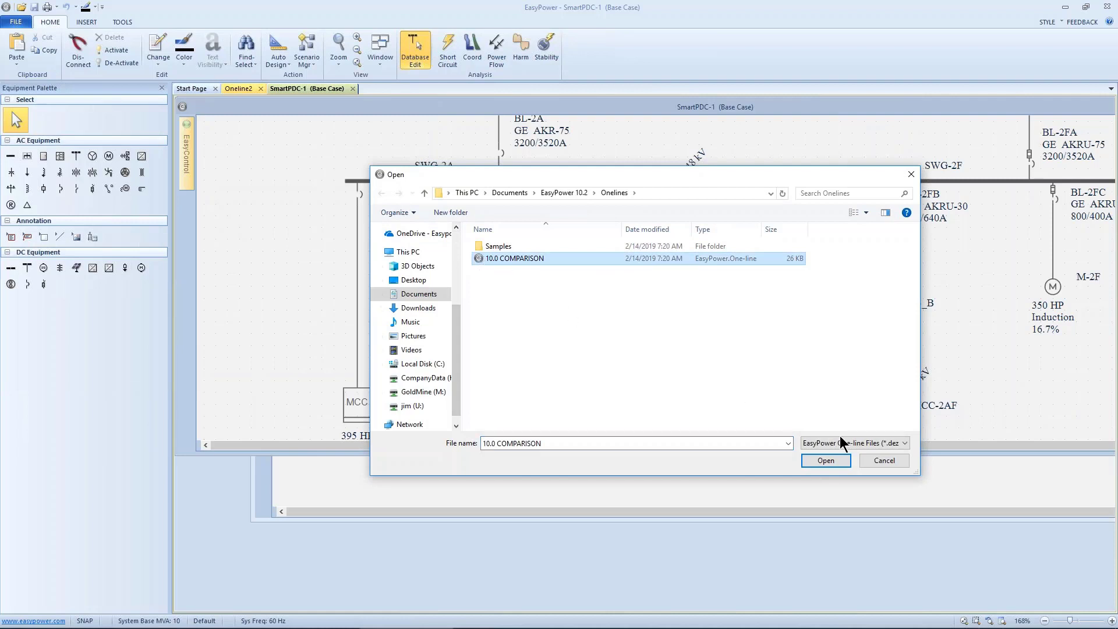
click(832, 460)
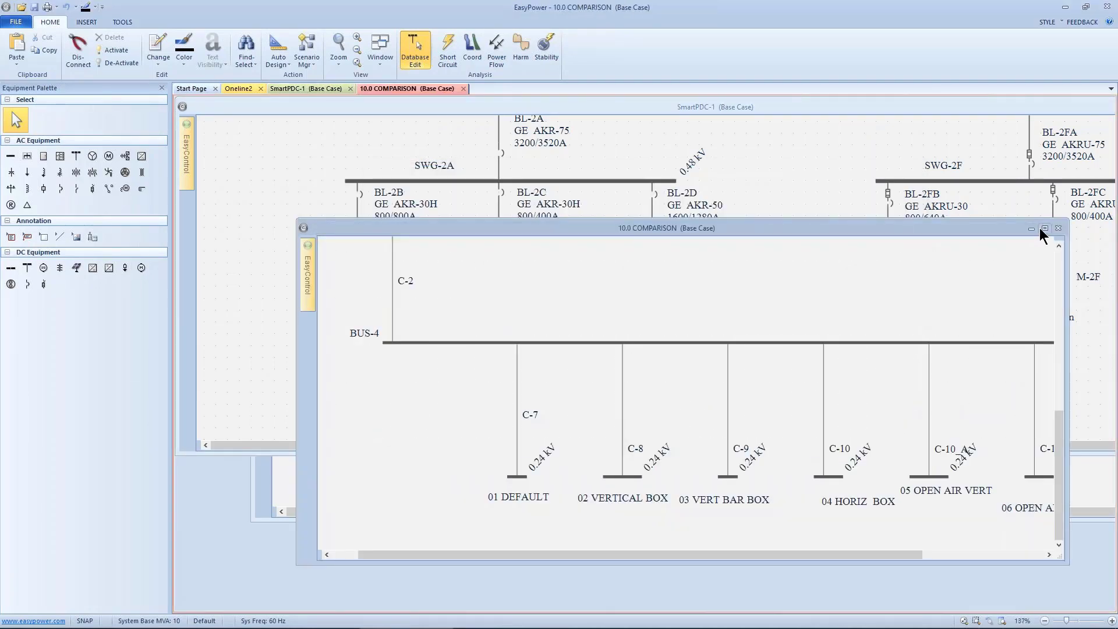
- Maximize the 10.0 COMPARISON one-line and open the A DEFAULT bus data to review its arc flash hazard settings
click(1044, 228)
scroll(730, 408, up, 6)
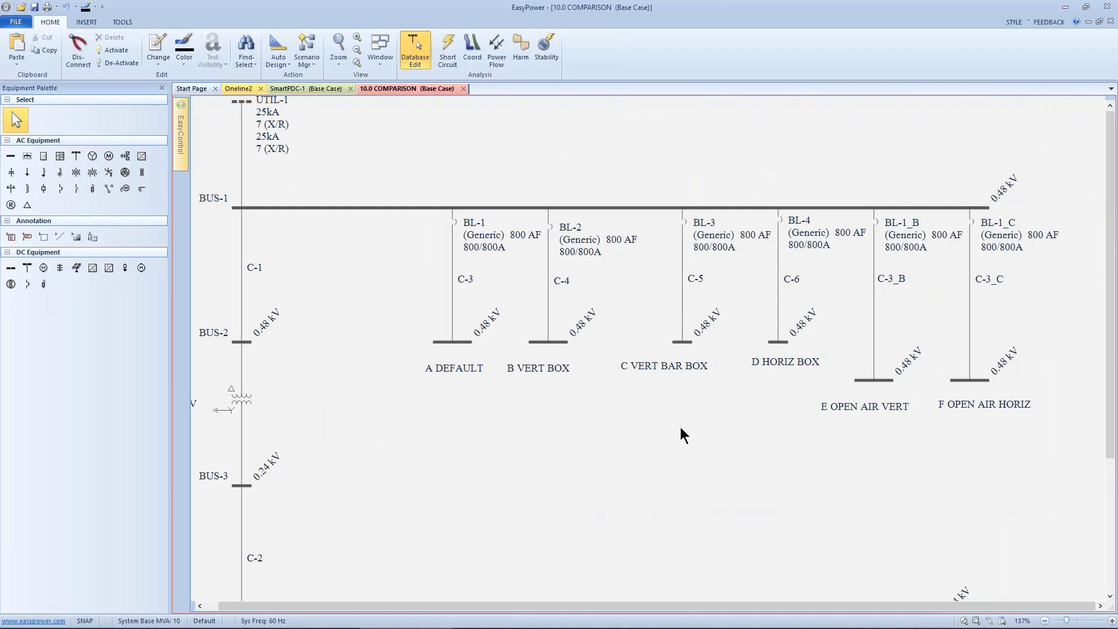
drag(675, 434, 645, 457)
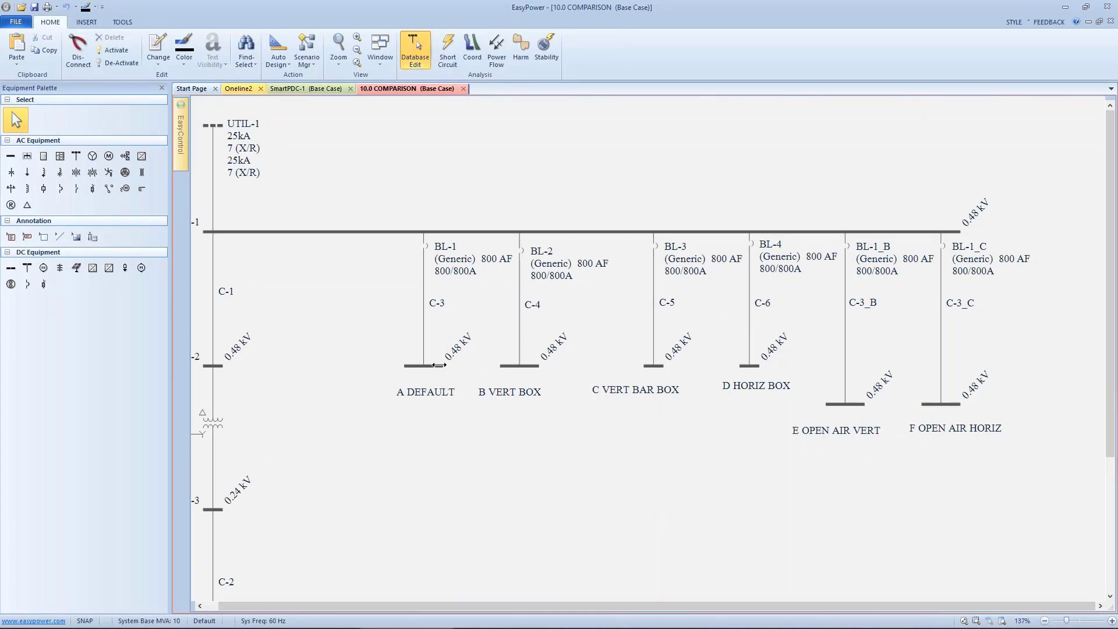
double_click(431, 366)
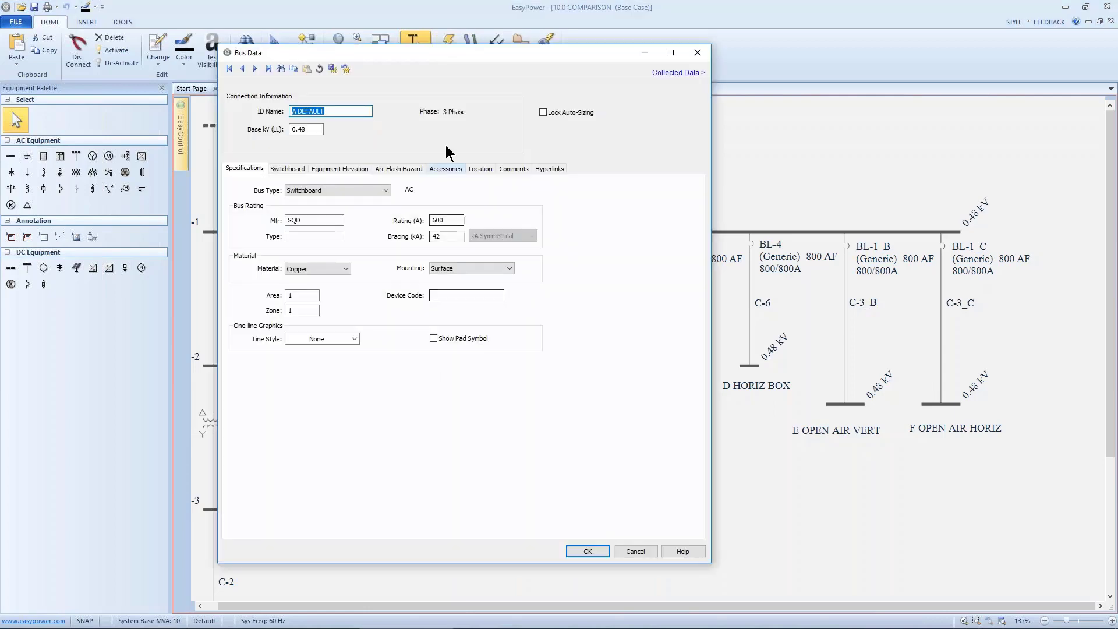
drag(441, 53, 816, 70)
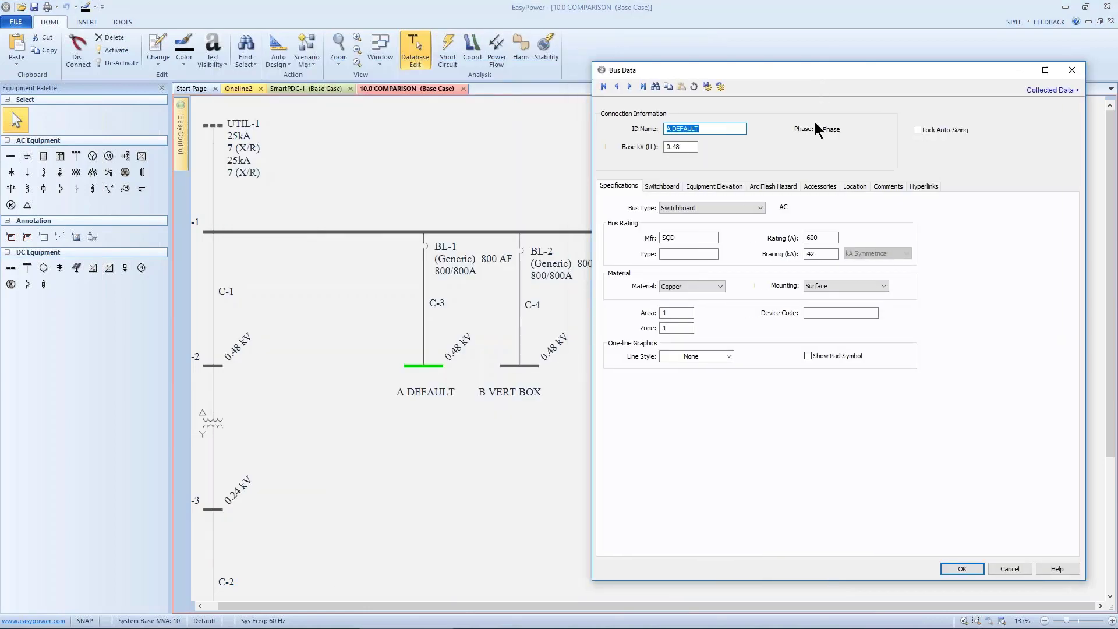
click(769, 187)
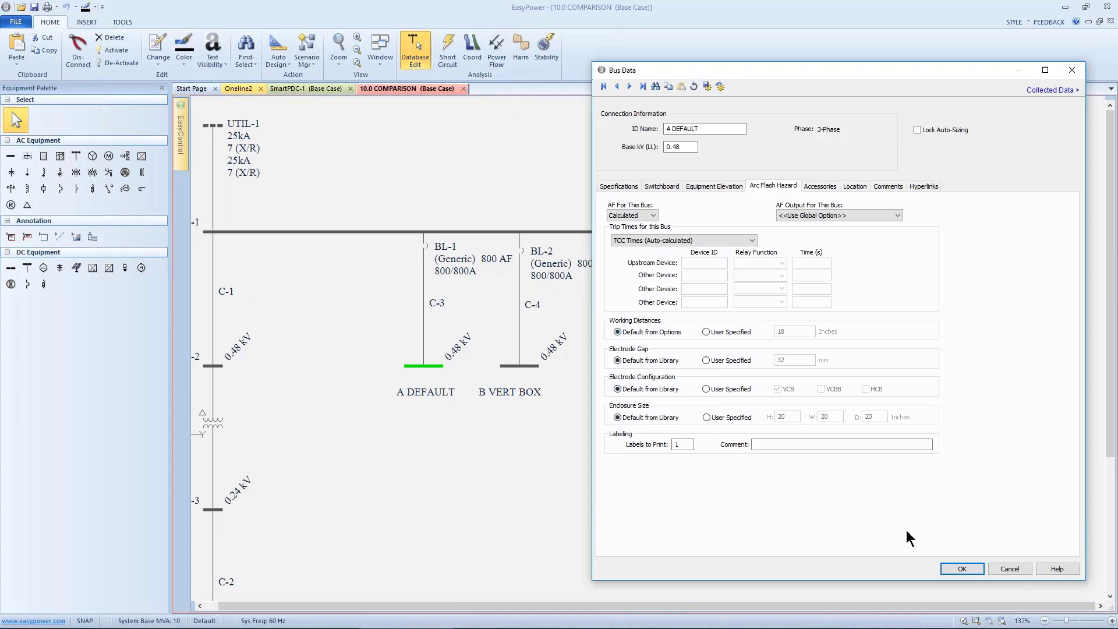
click(962, 569)
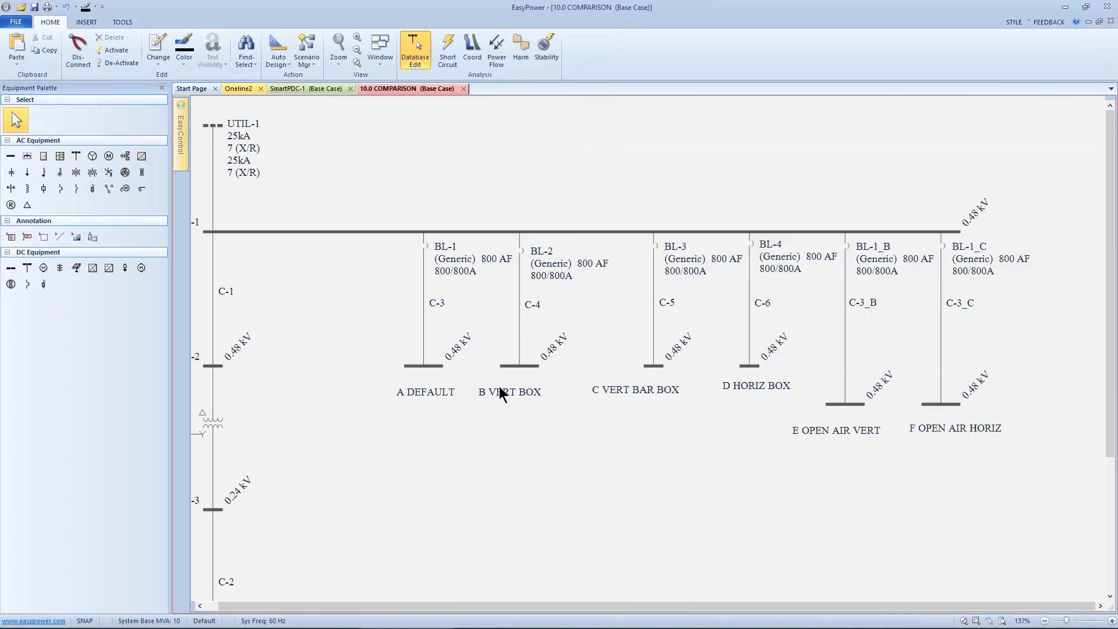
- Review the arc flash hazard electrode configurations of the B VERT BOX and C VERT BAR BOX buses
double_click(515, 367)
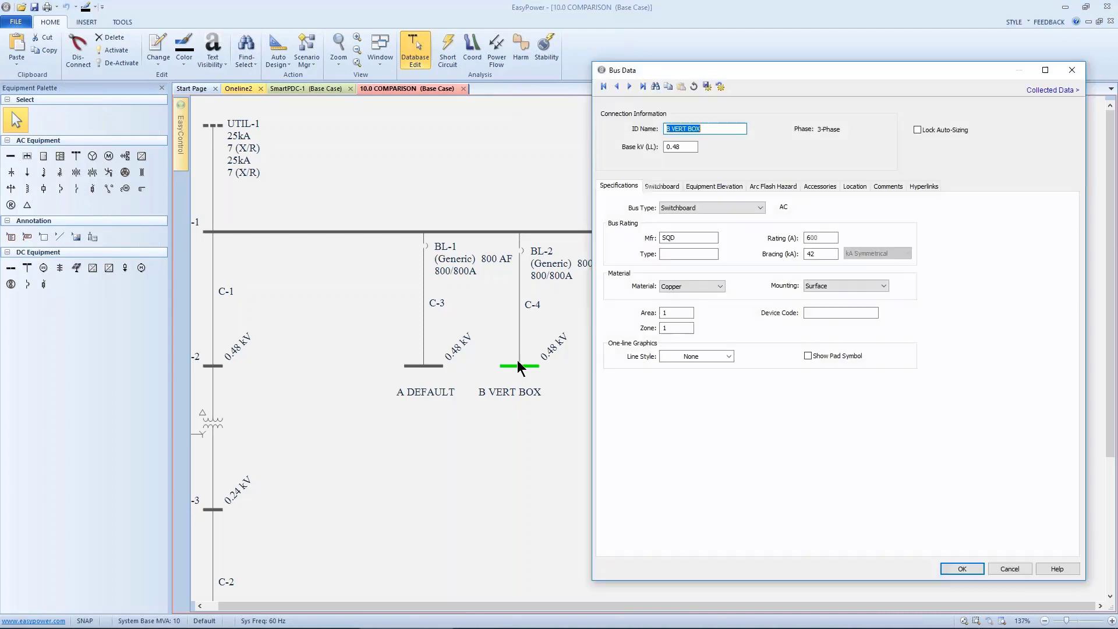
click(757, 190)
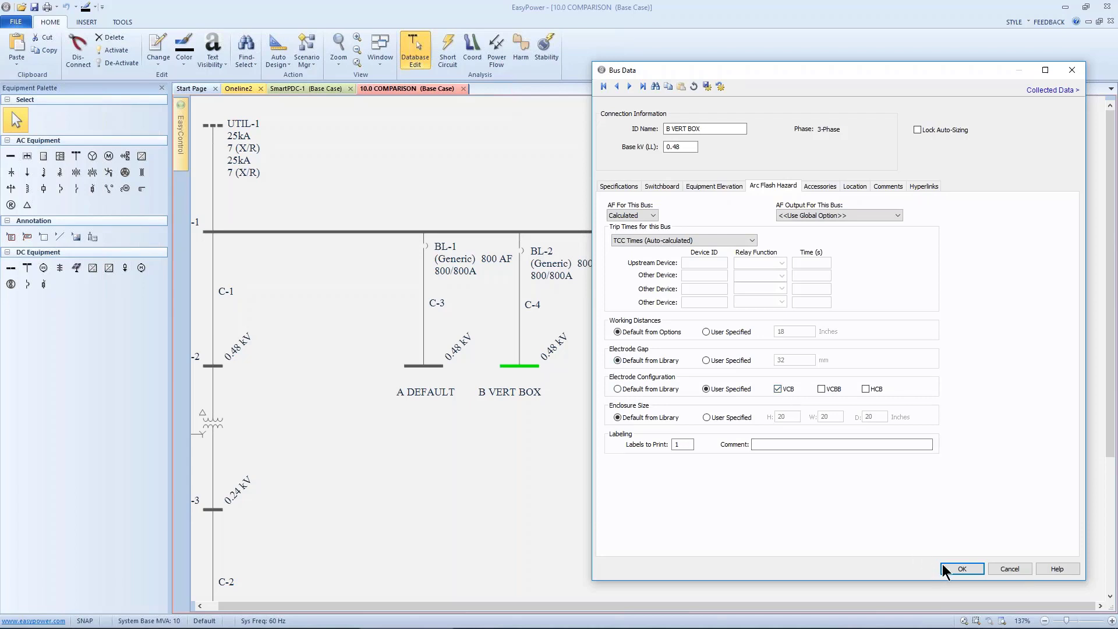
click(960, 568)
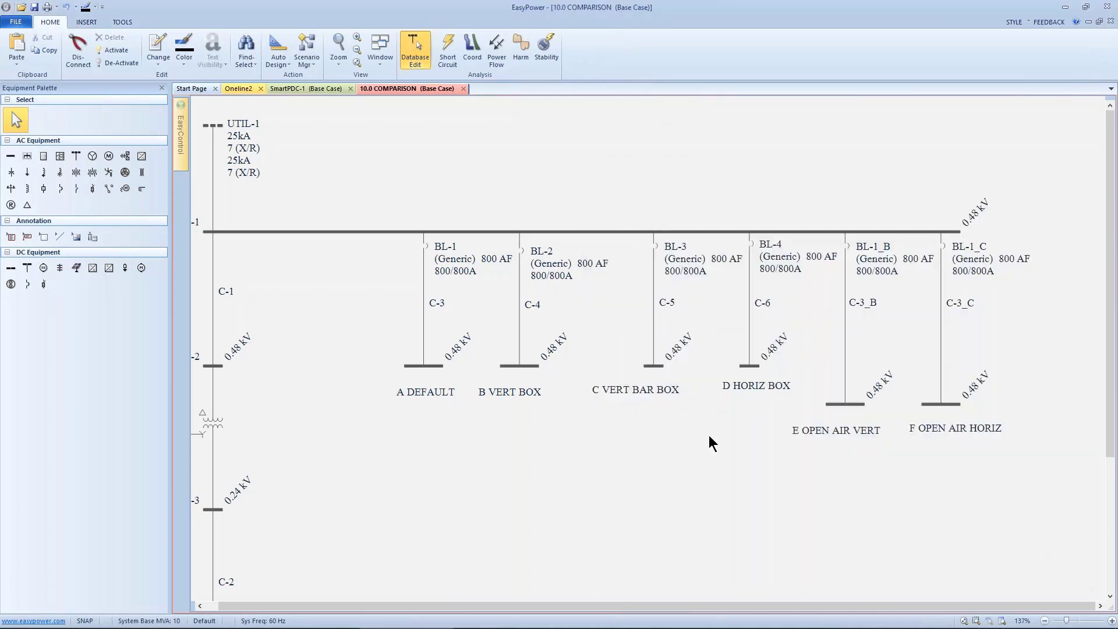
double_click(657, 365)
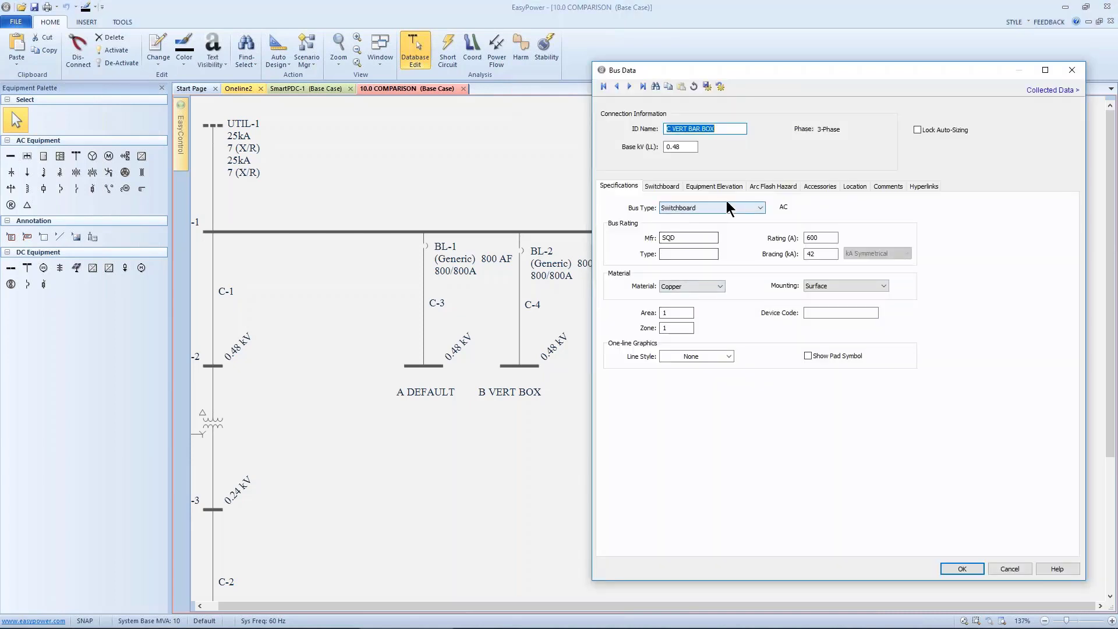
click(763, 188)
click(821, 389)
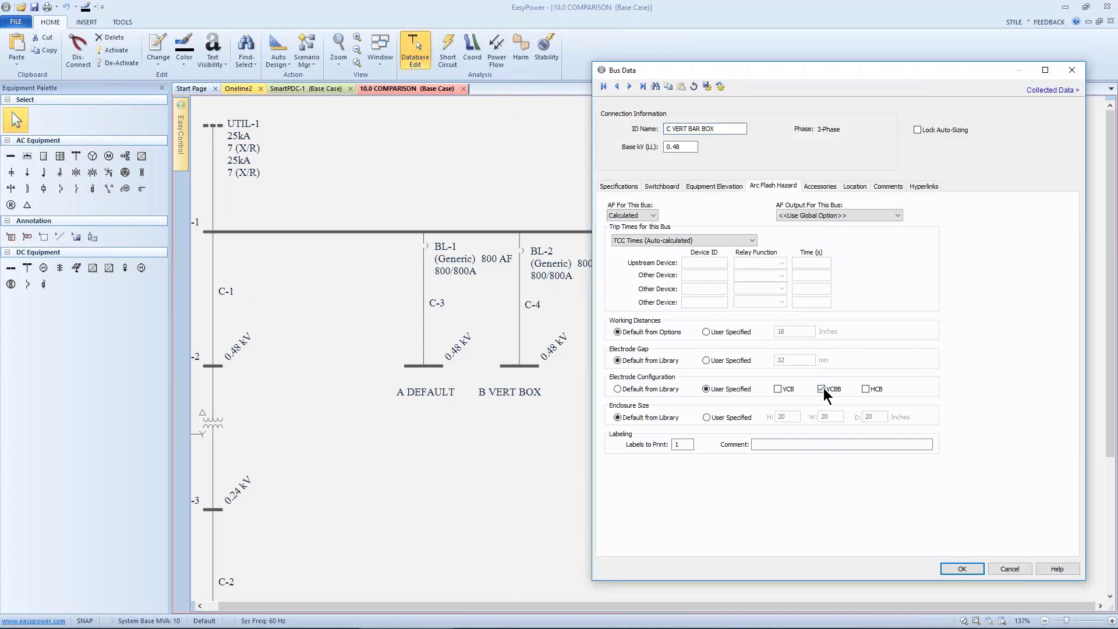
click(967, 569)
- Review the arc flash hazard electrode configurations of the D HORIZ BOX and E OPEN AIR VERT buses
click(755, 366)
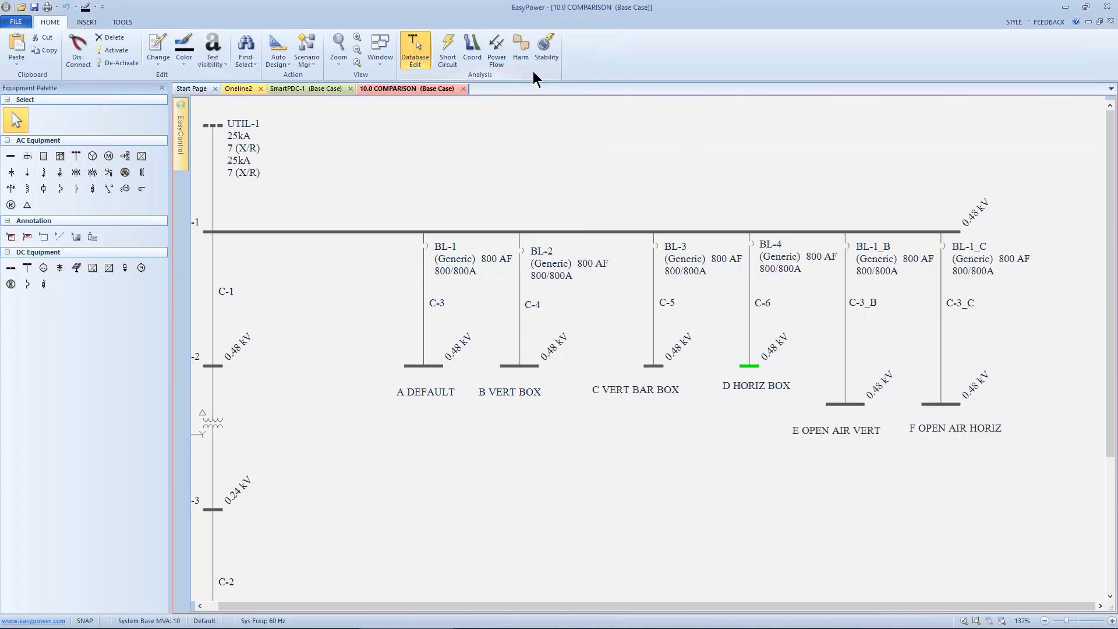
double_click(750, 366)
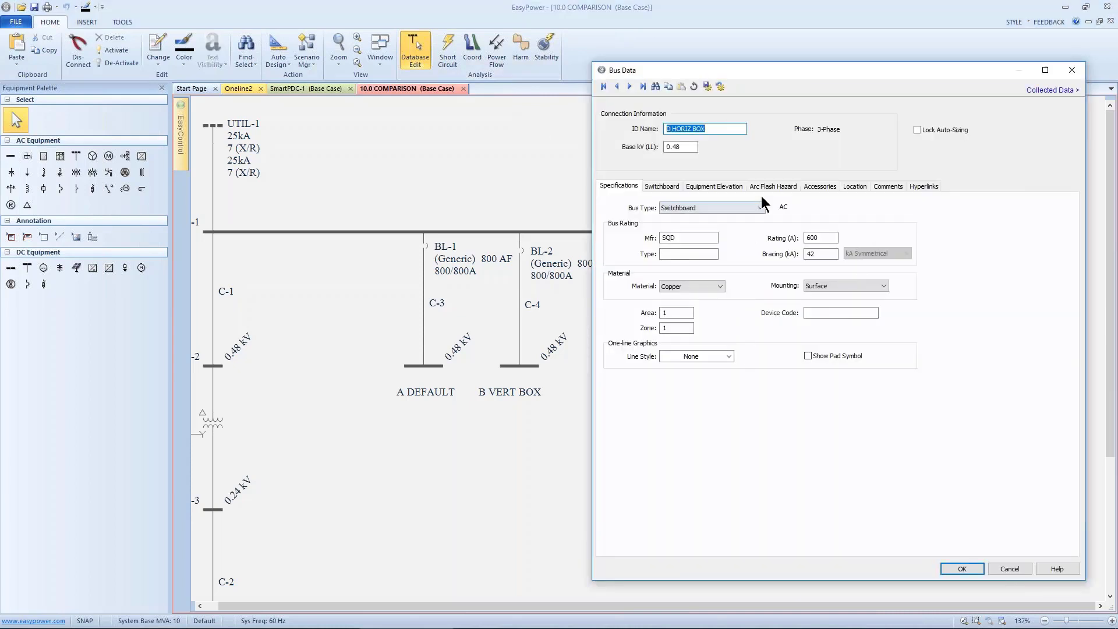
click(769, 186)
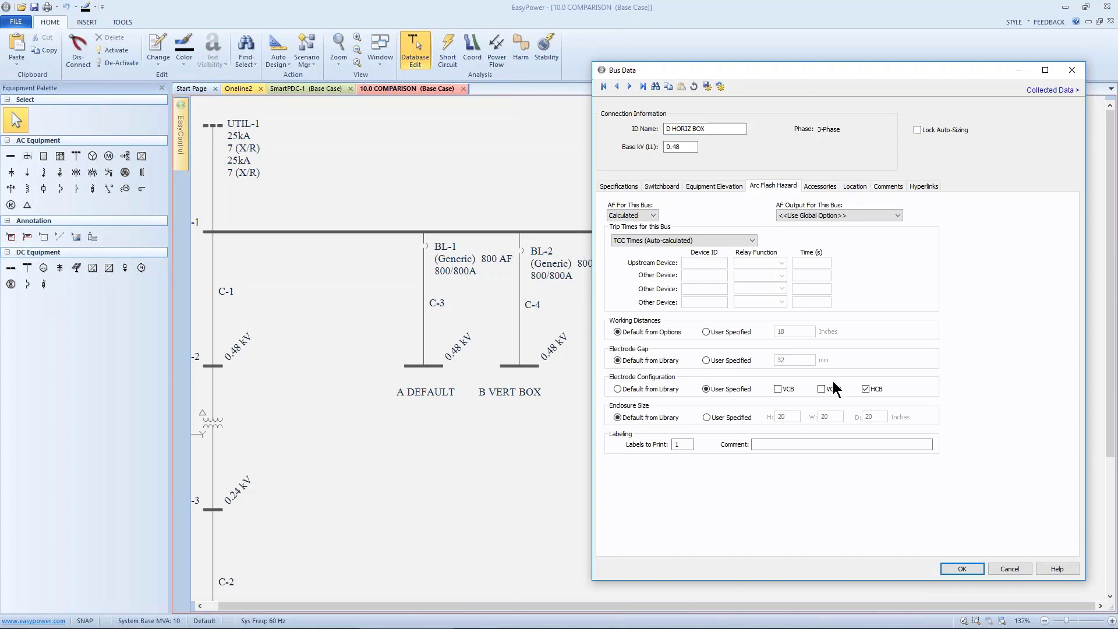
click(962, 569)
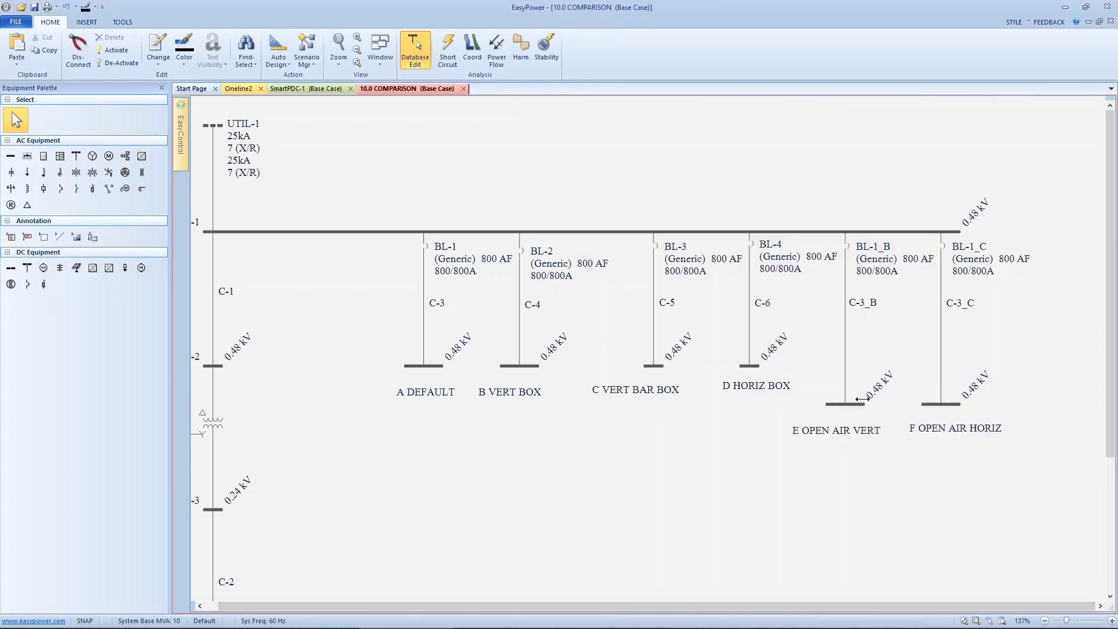
double_click(845, 404)
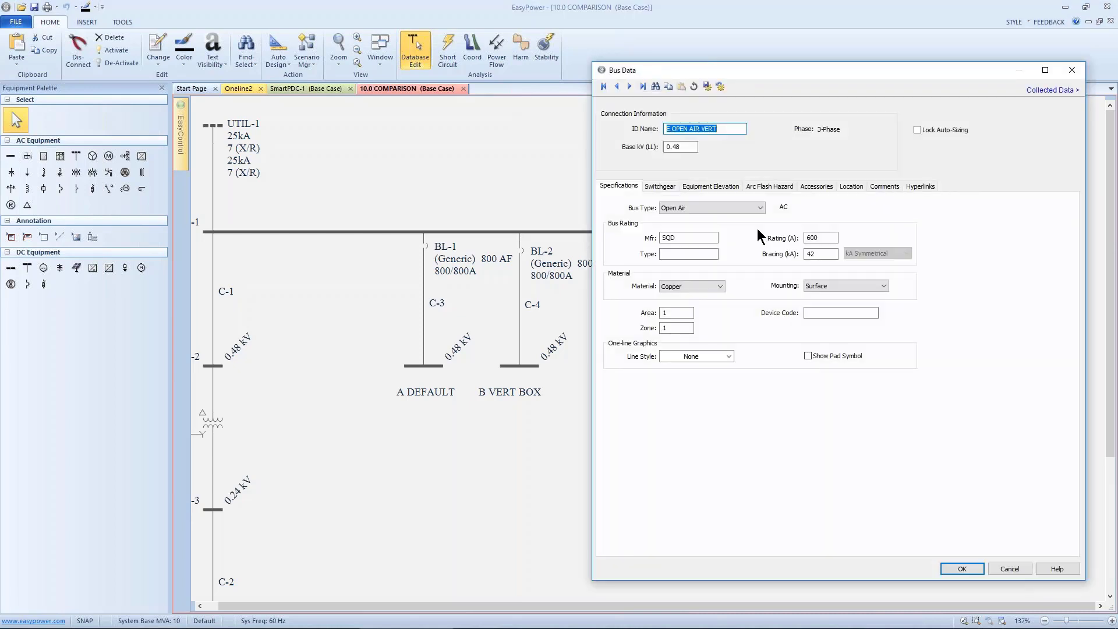
click(758, 186)
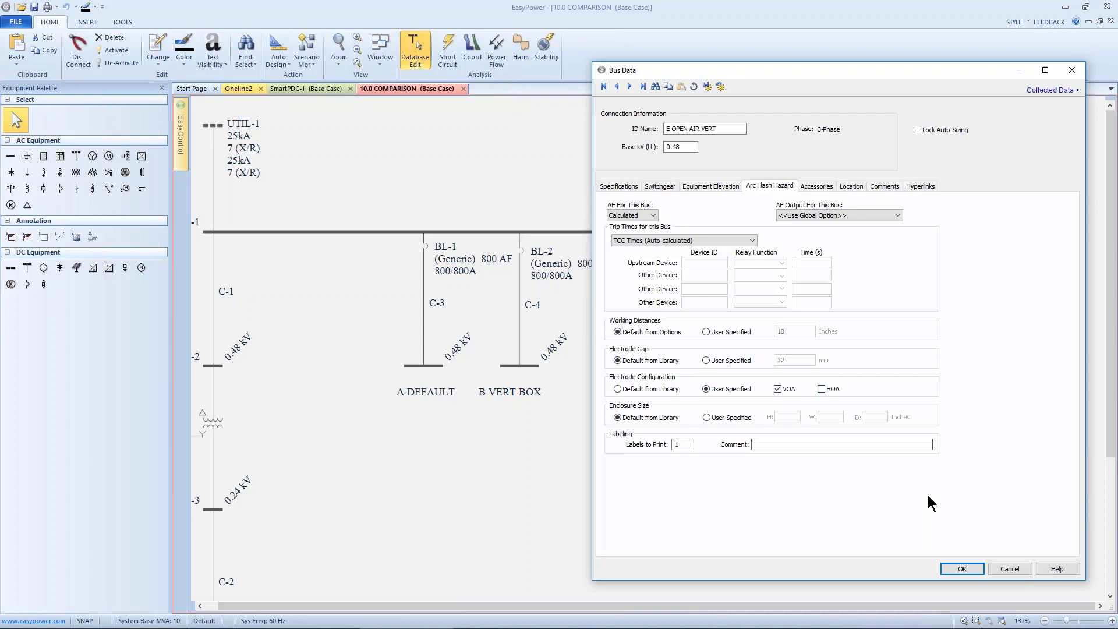
click(963, 570)
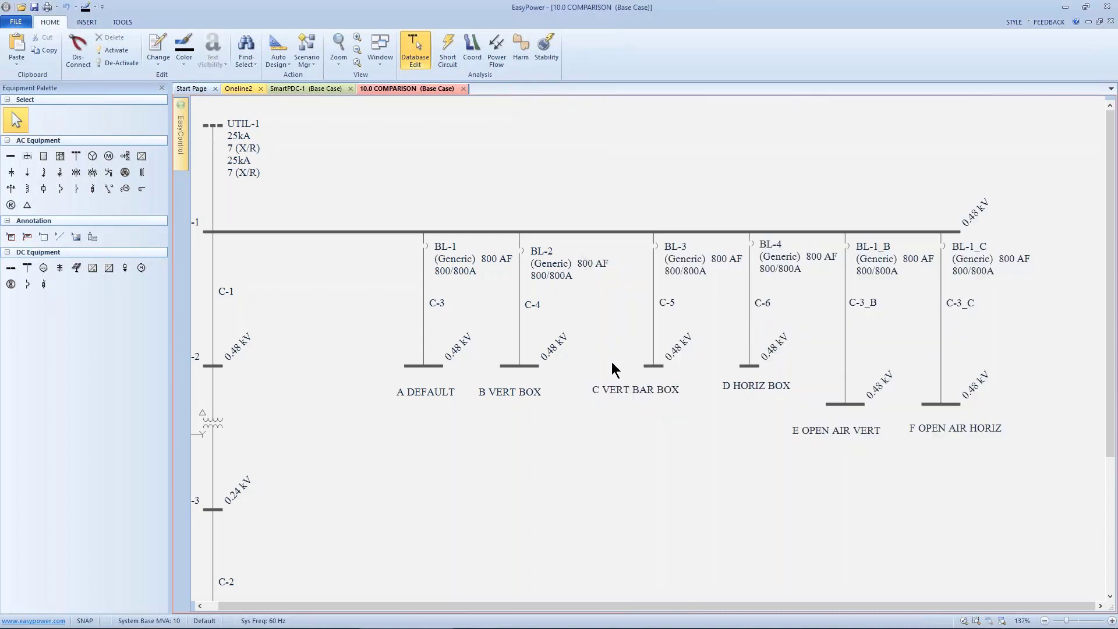
- Select all six feeder buses, fault them in short circuit mode and display their arc flash results
drag(364, 299, 961, 447)
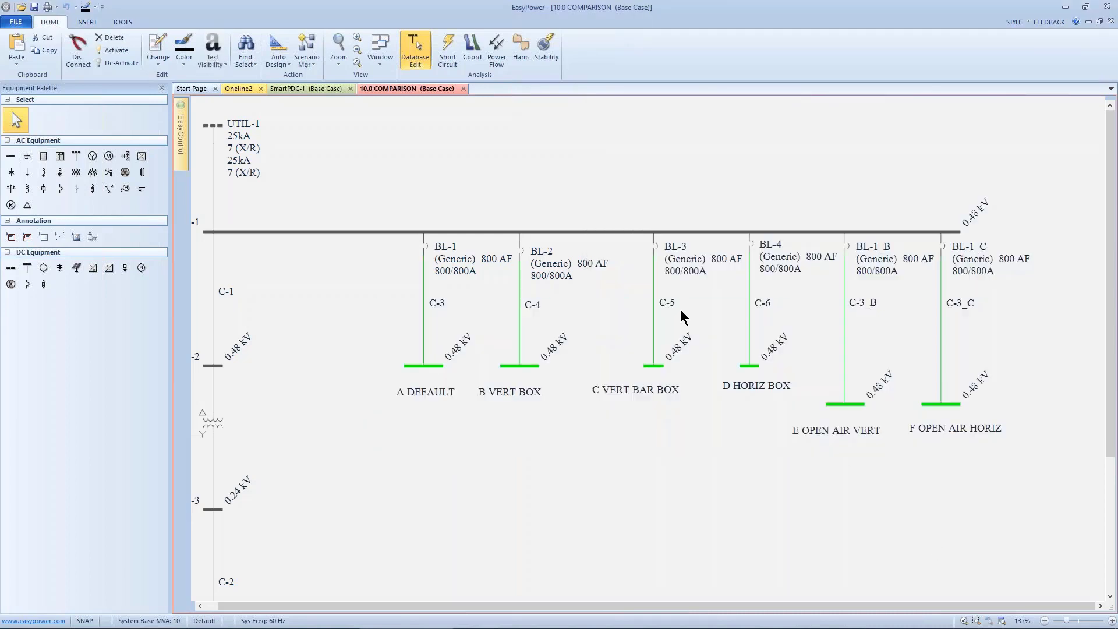
click(448, 52)
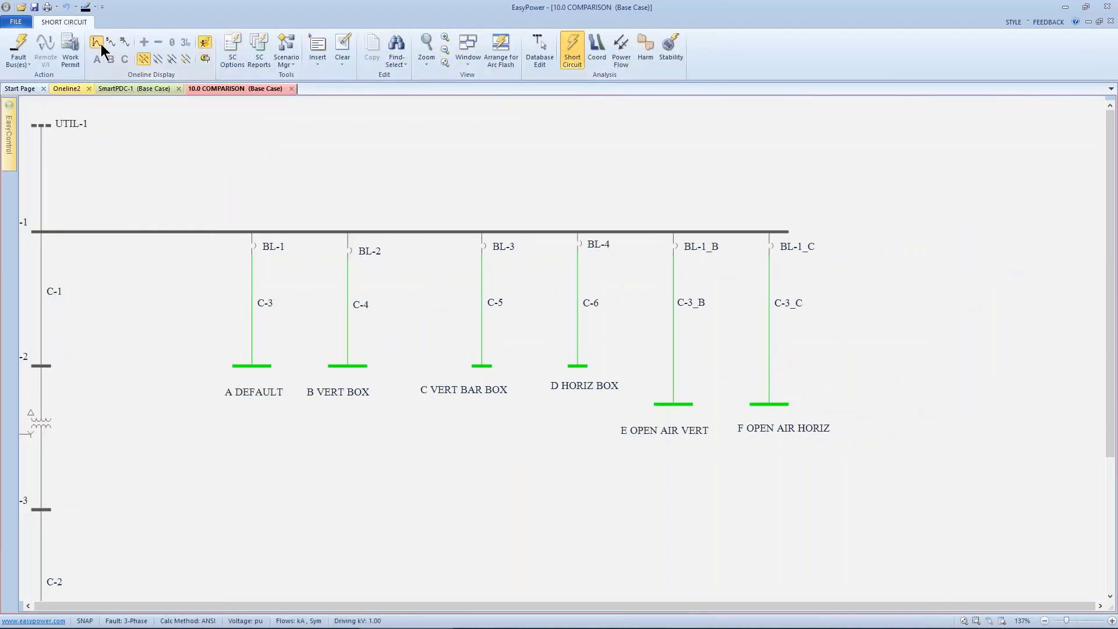
click(18, 45)
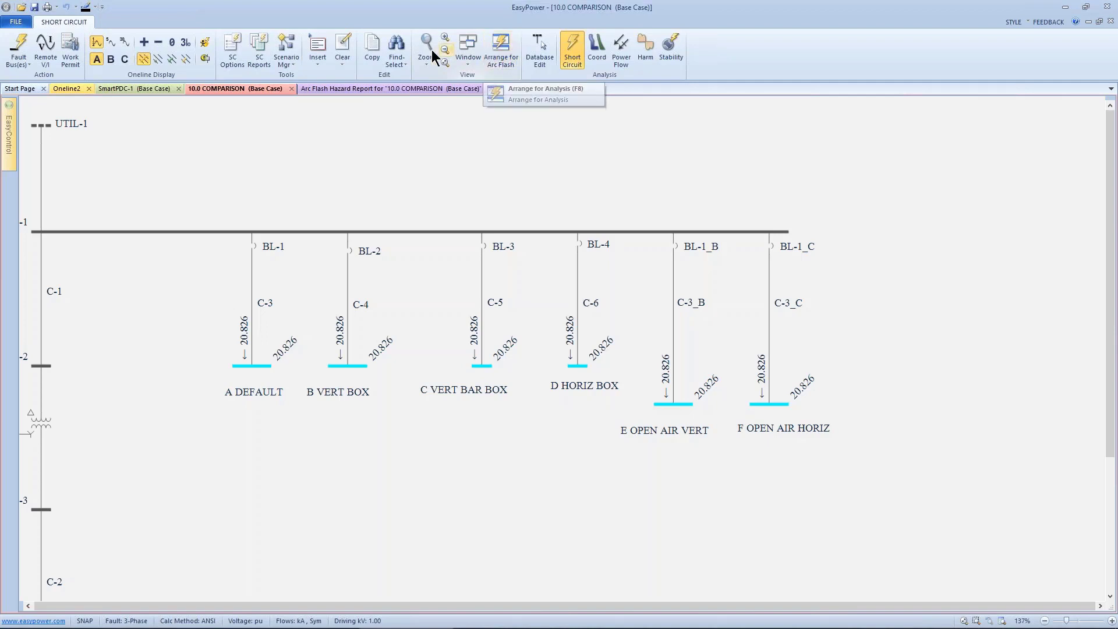
click(205, 44)
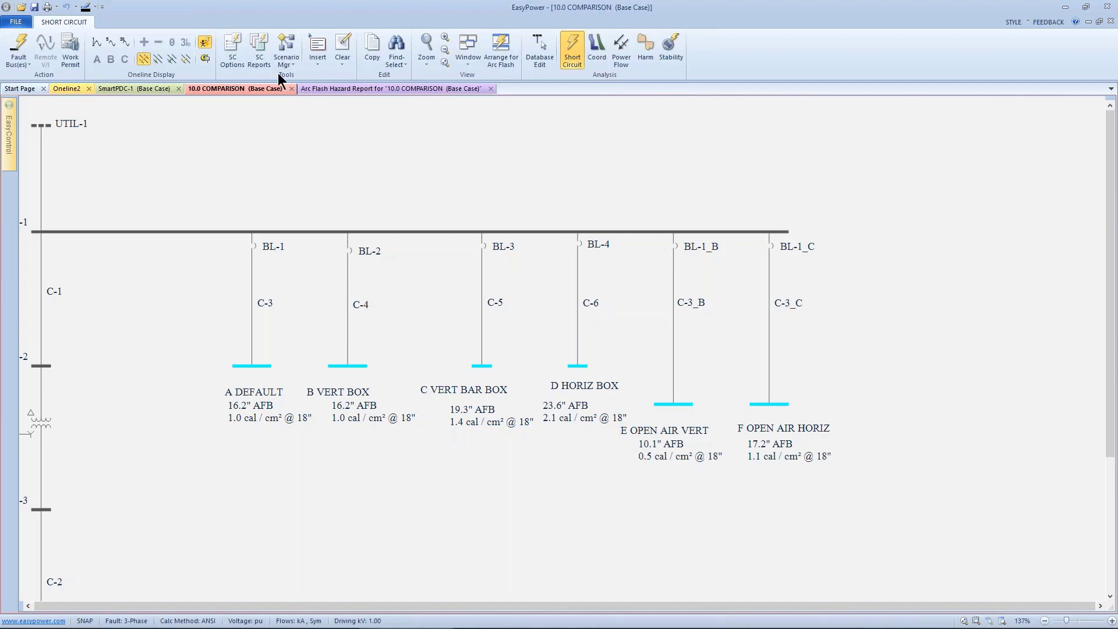
- Set the arc flash standard to IEEE 1584-2002 and calculate arc flash using Momentary
click(236, 41)
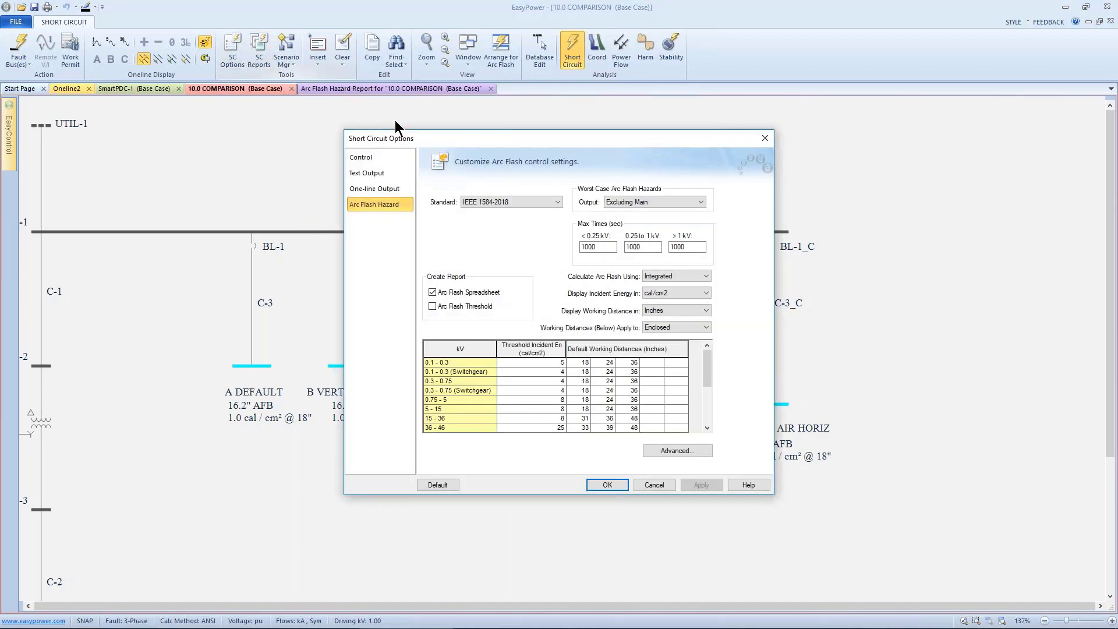
drag(416, 138, 548, 126)
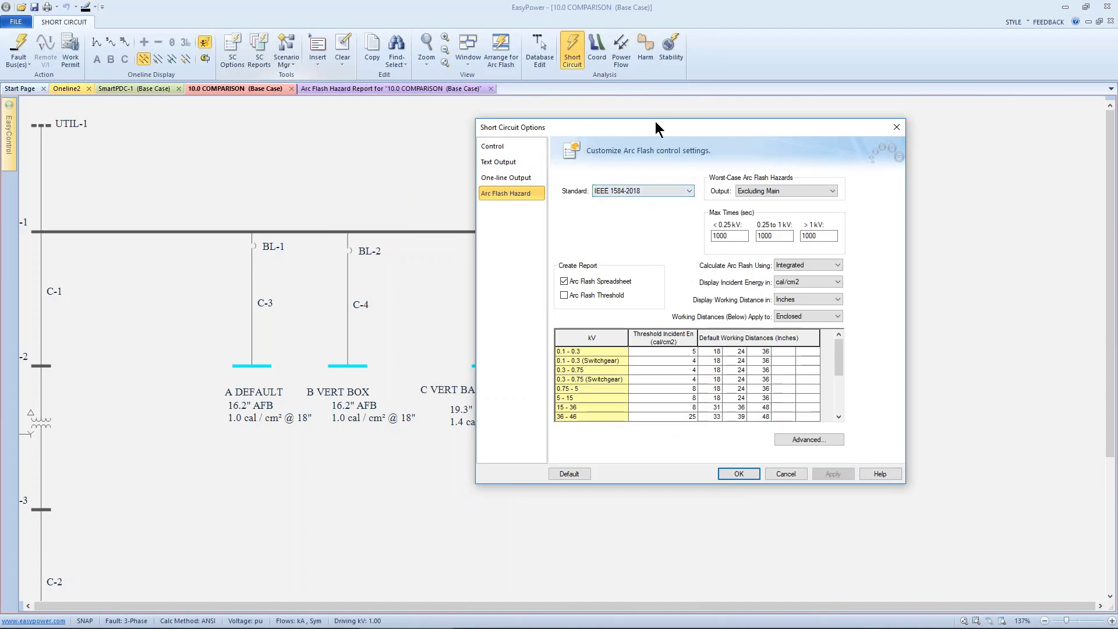
drag(655, 123, 794, 111)
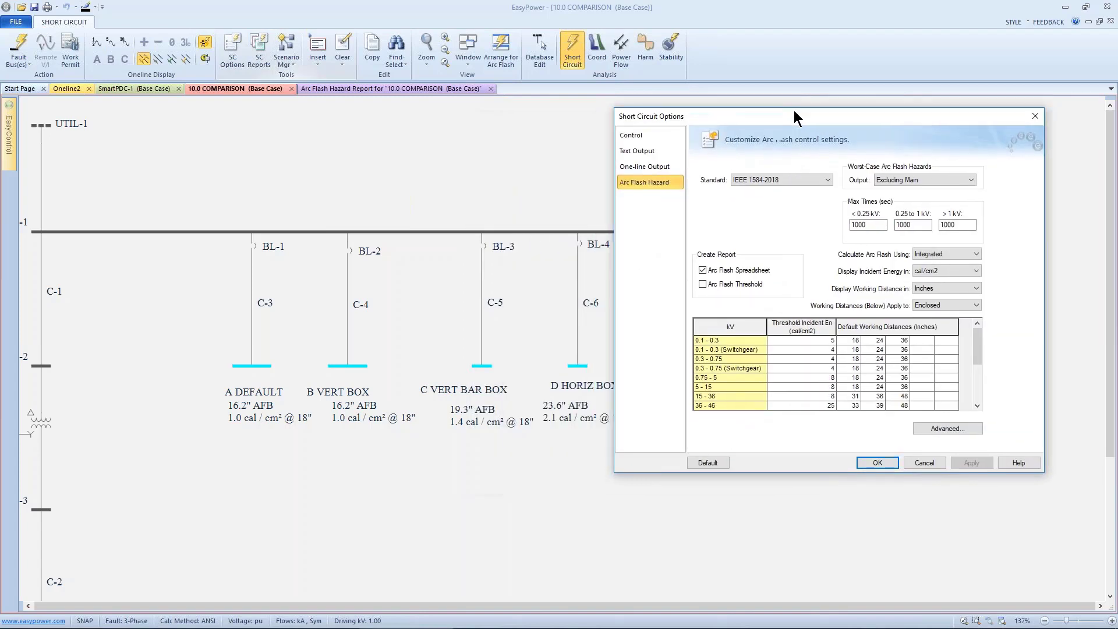
click(784, 177)
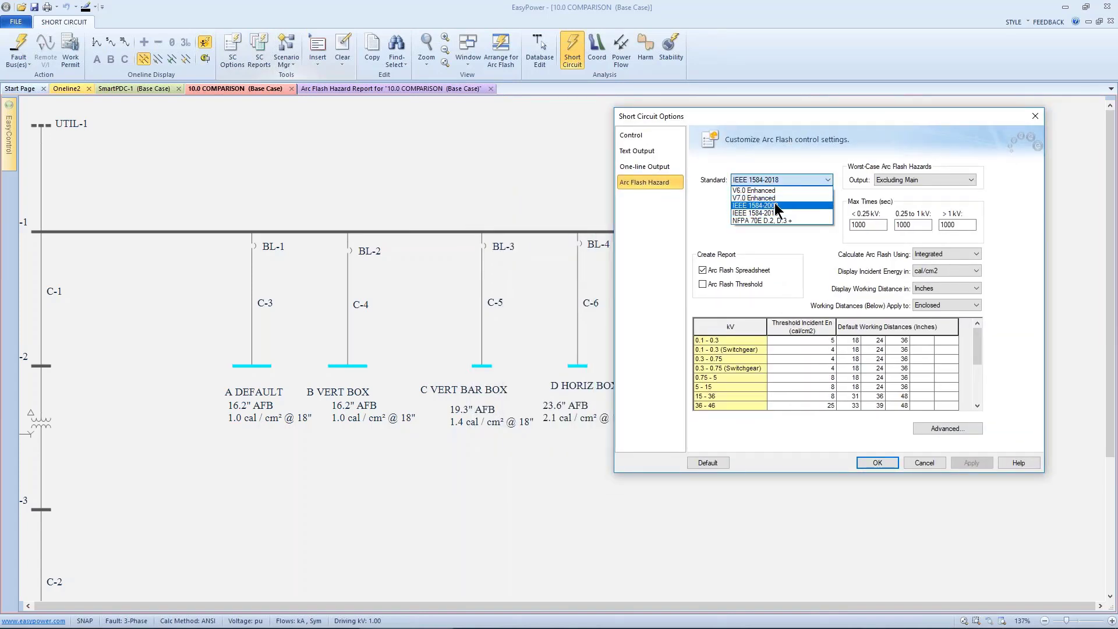
click(777, 205)
click(920, 256)
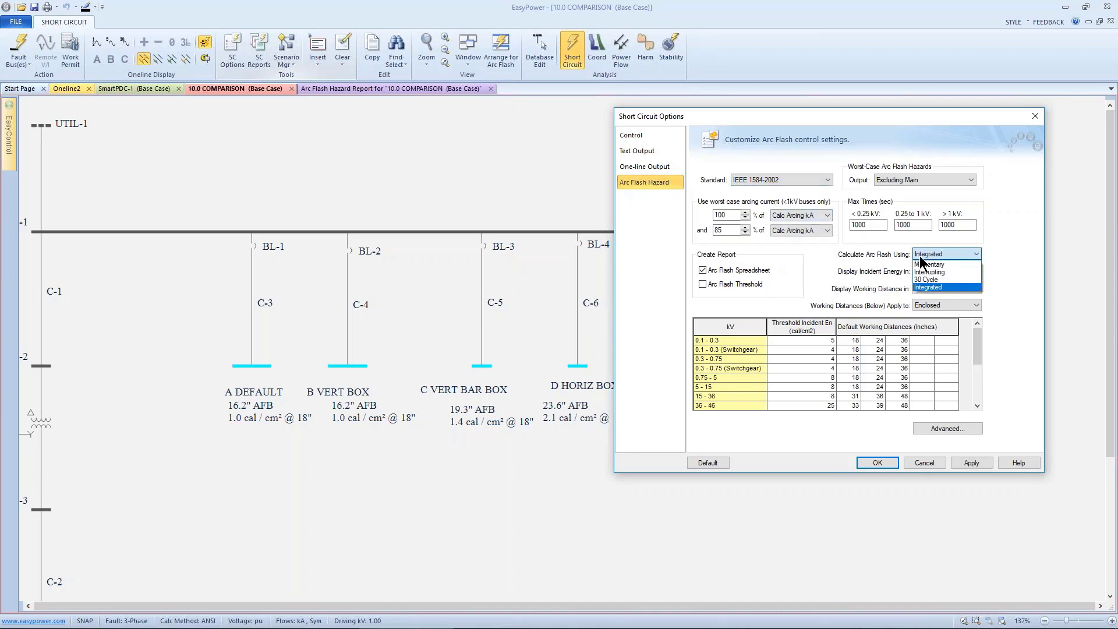
click(925, 265)
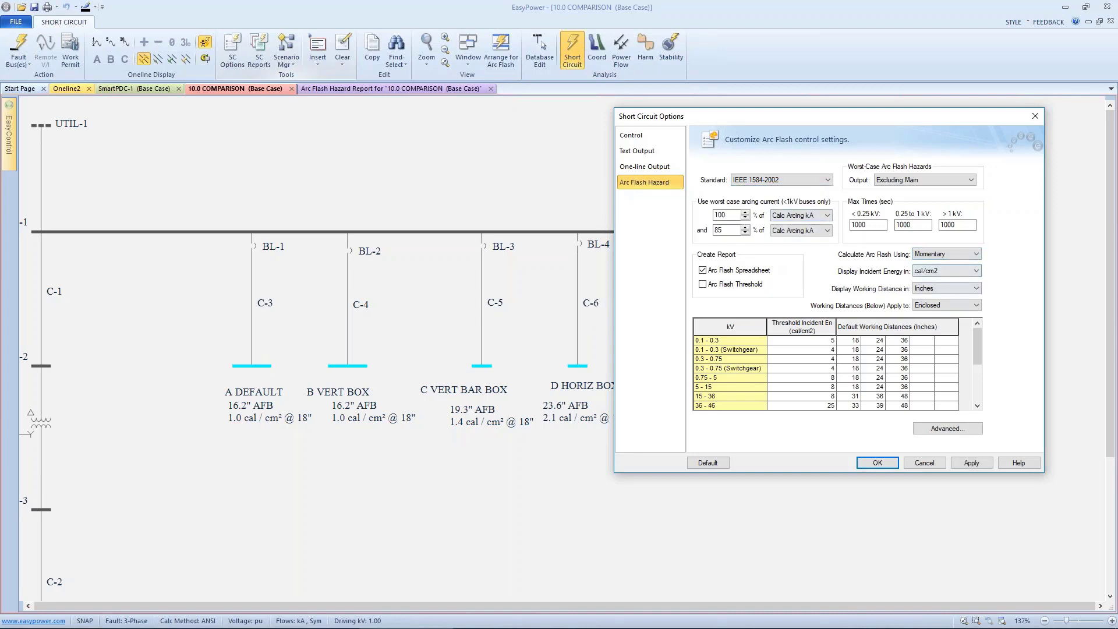
click(895, 461)
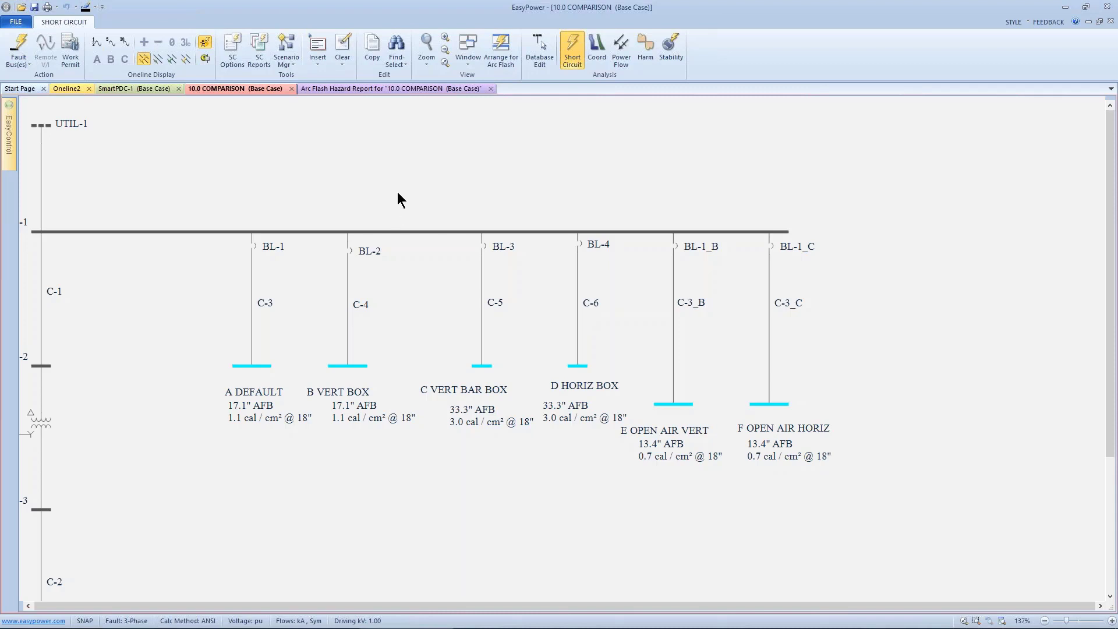
- Reopen the short circuit arc flash options to check the selected standard
click(236, 49)
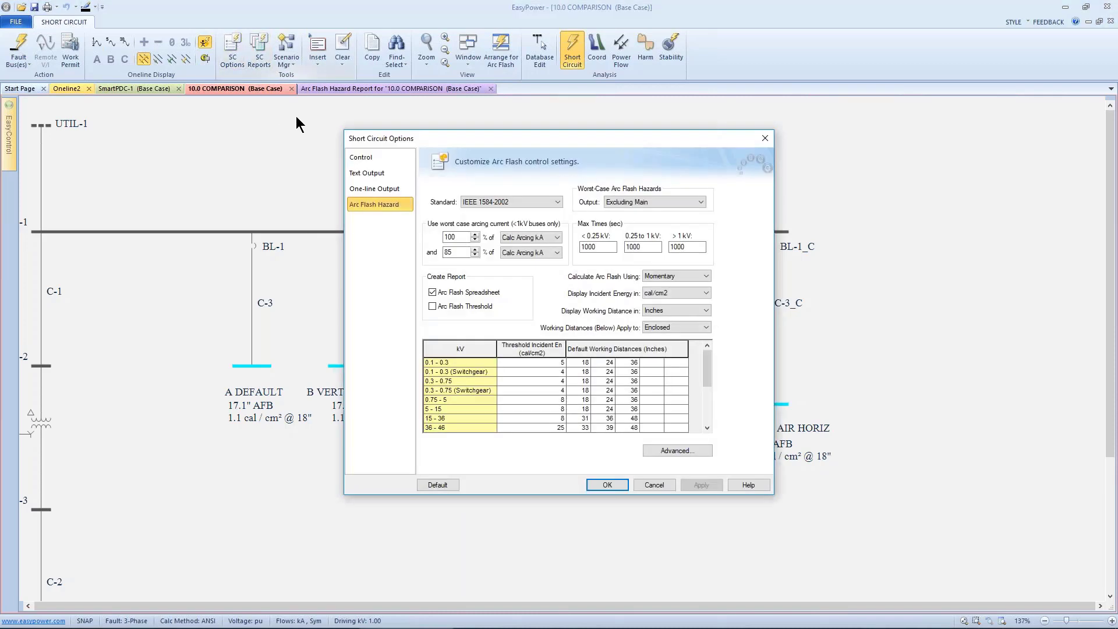
drag(434, 141, 574, 151)
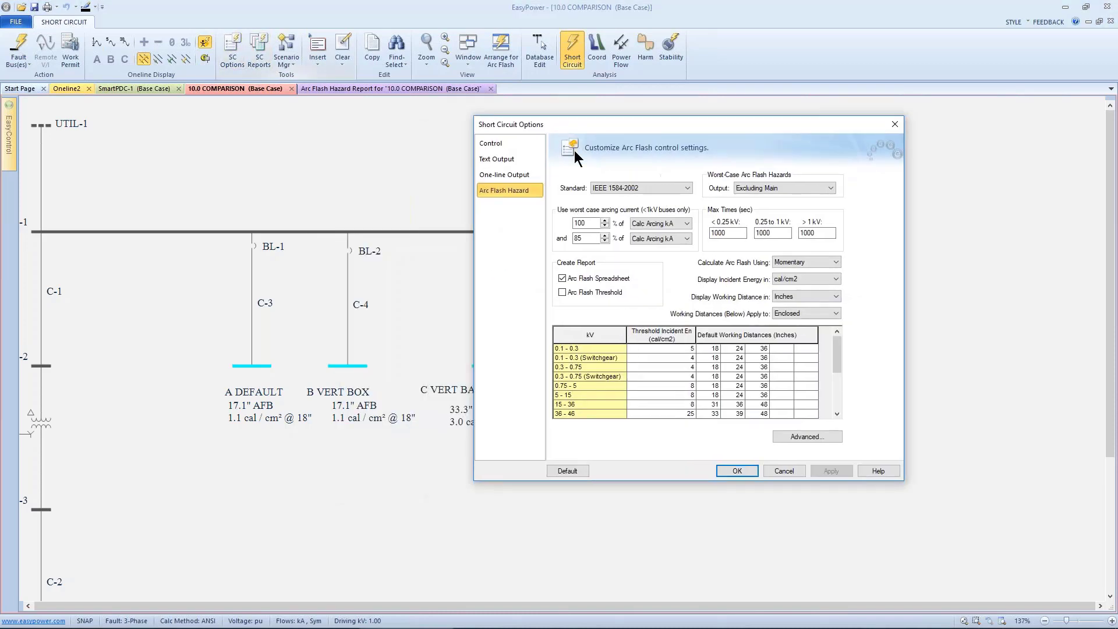
click(638, 190)
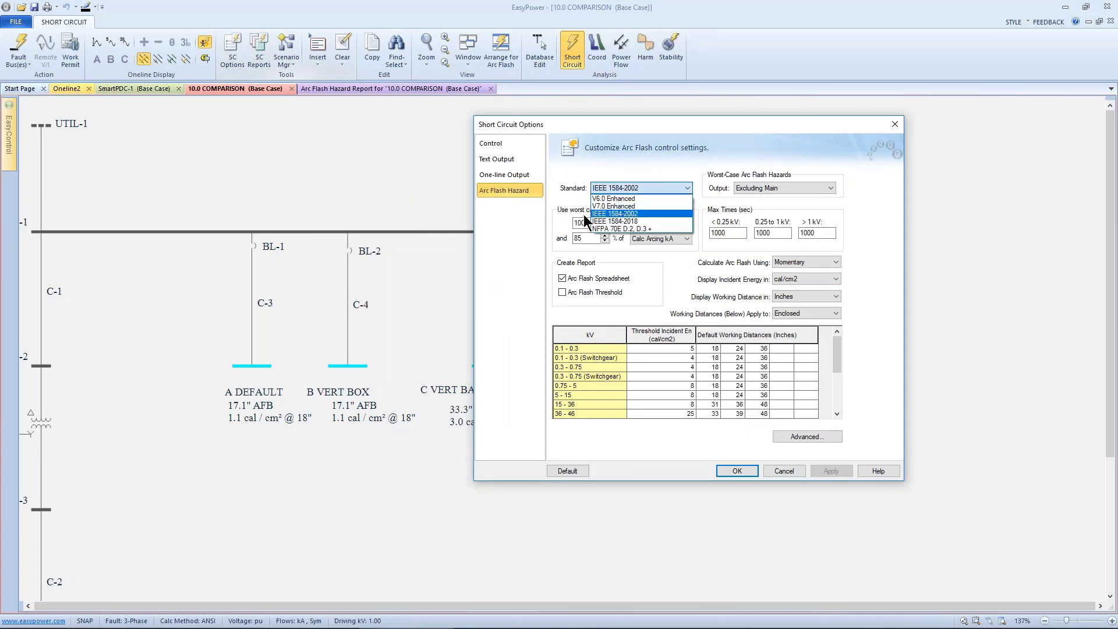
click(500, 217)
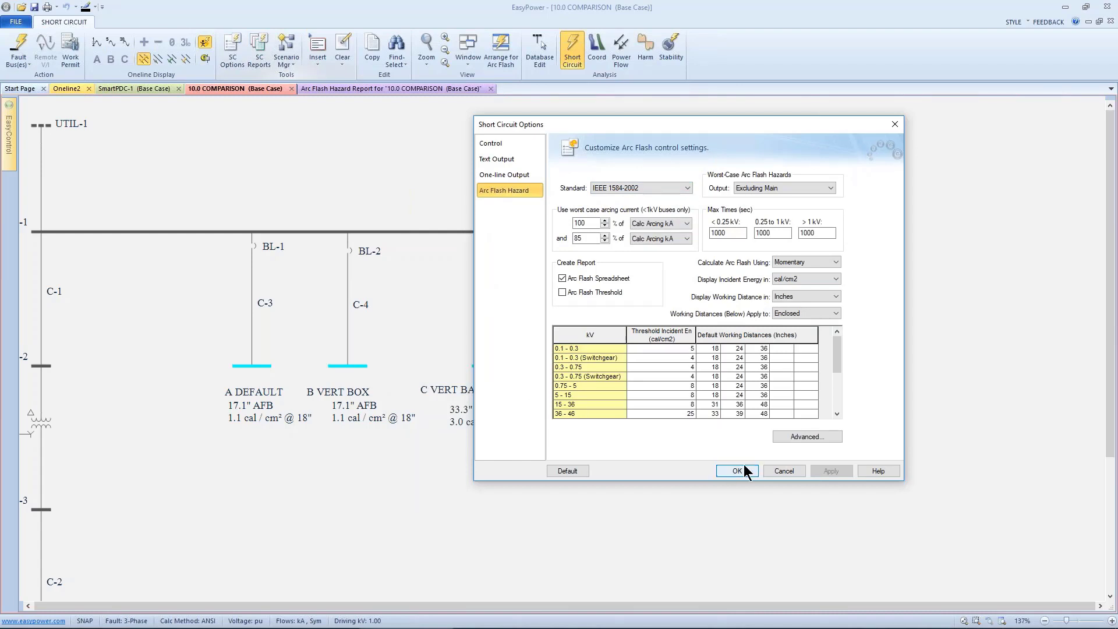
click(766, 472)
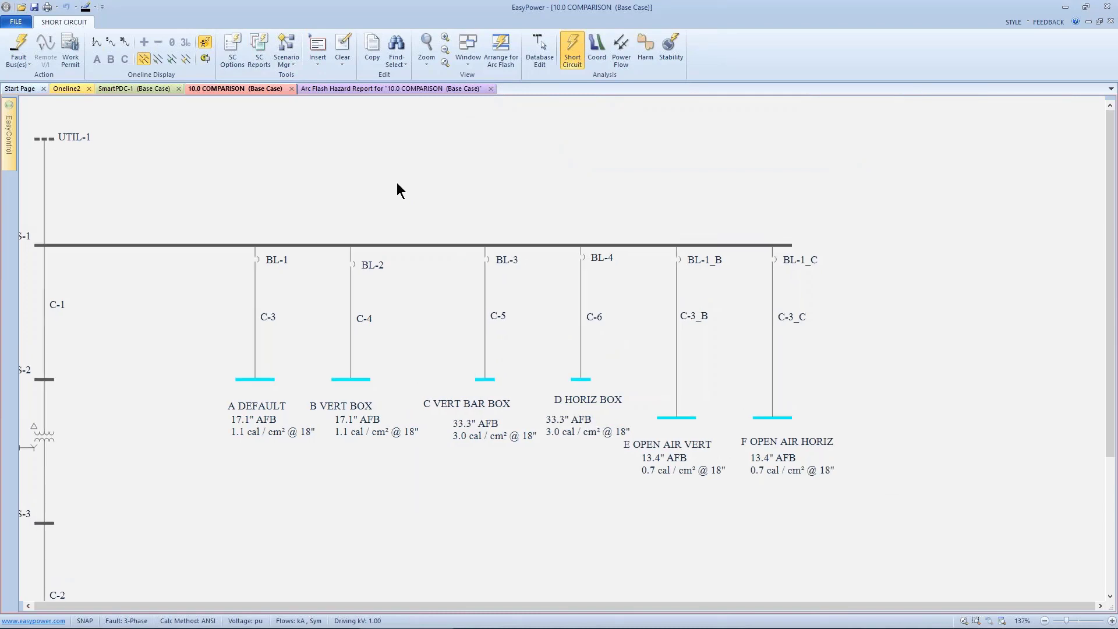
- Open the Stdlib device library and its Arc Flash Hazard Defaults table
click(15, 22)
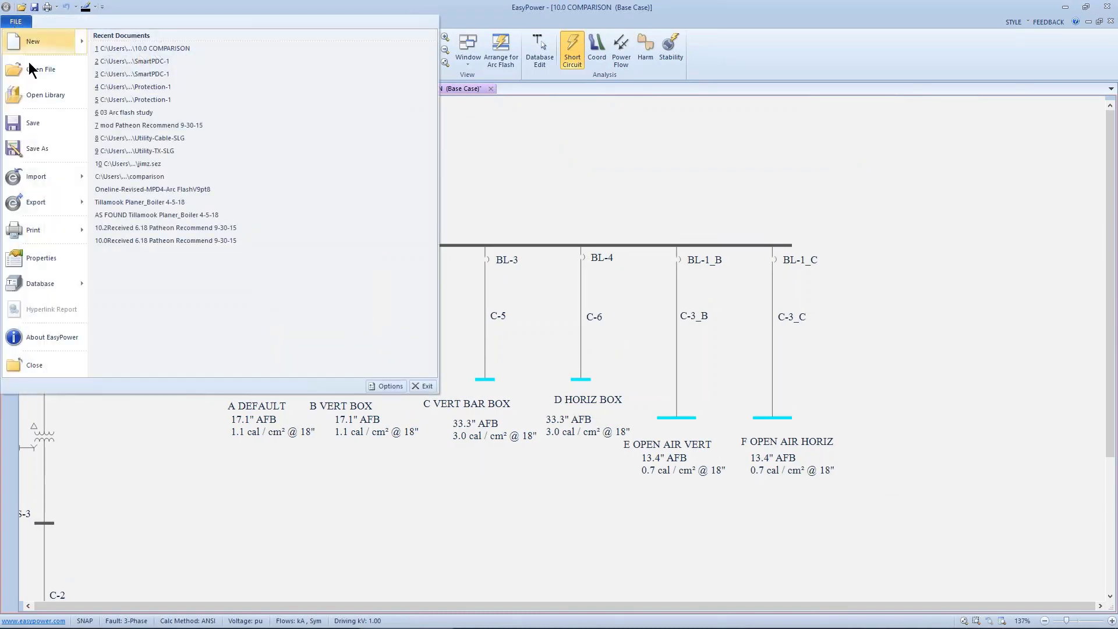
click(35, 87)
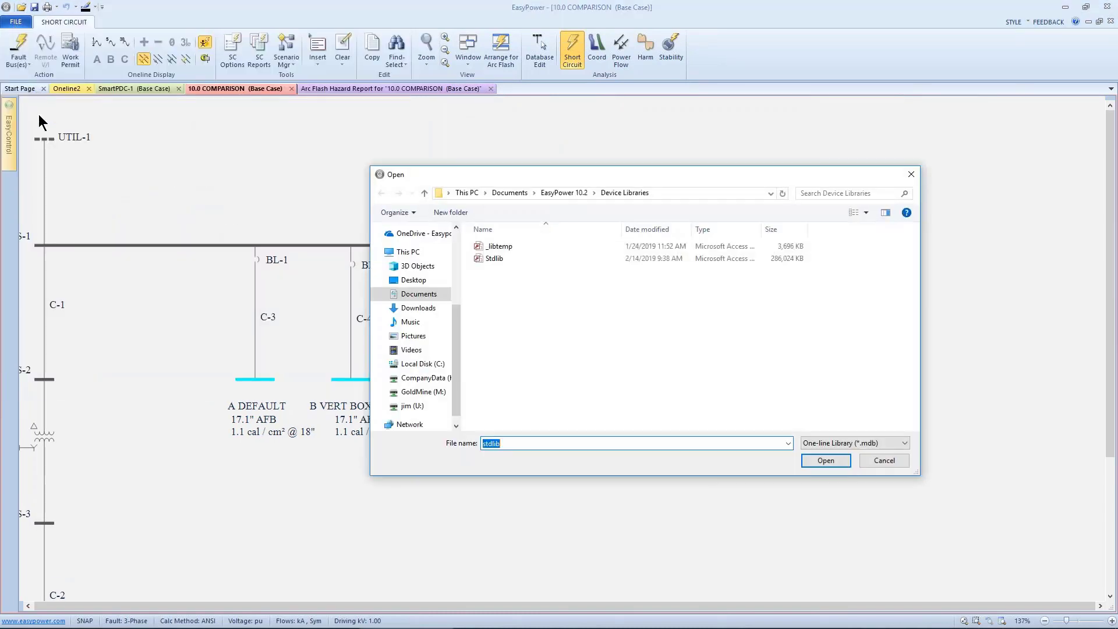
click(495, 259)
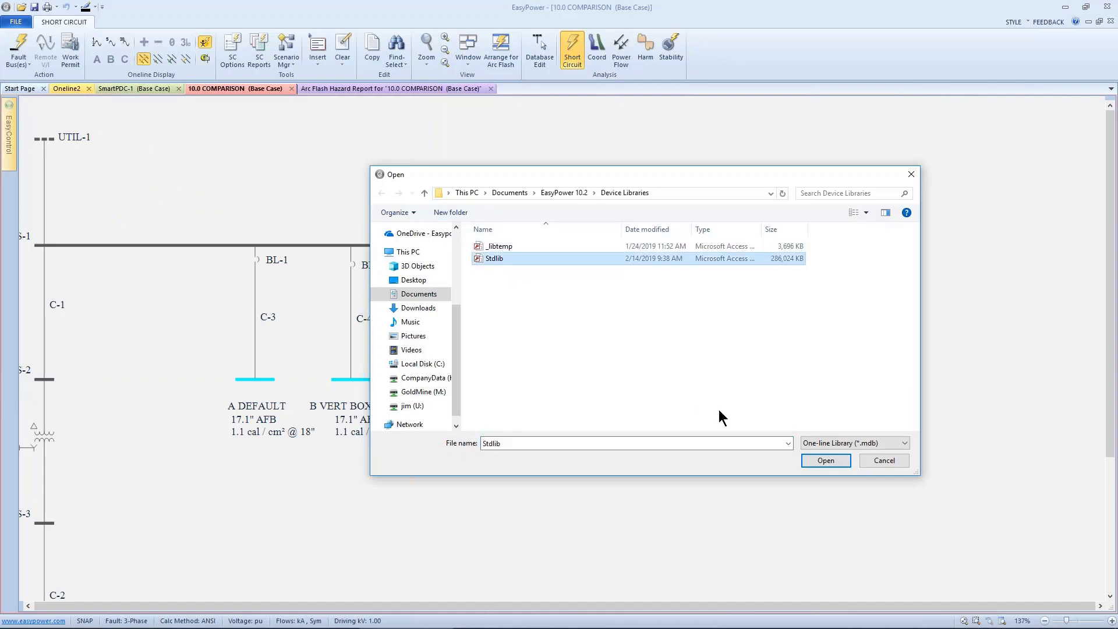
click(824, 460)
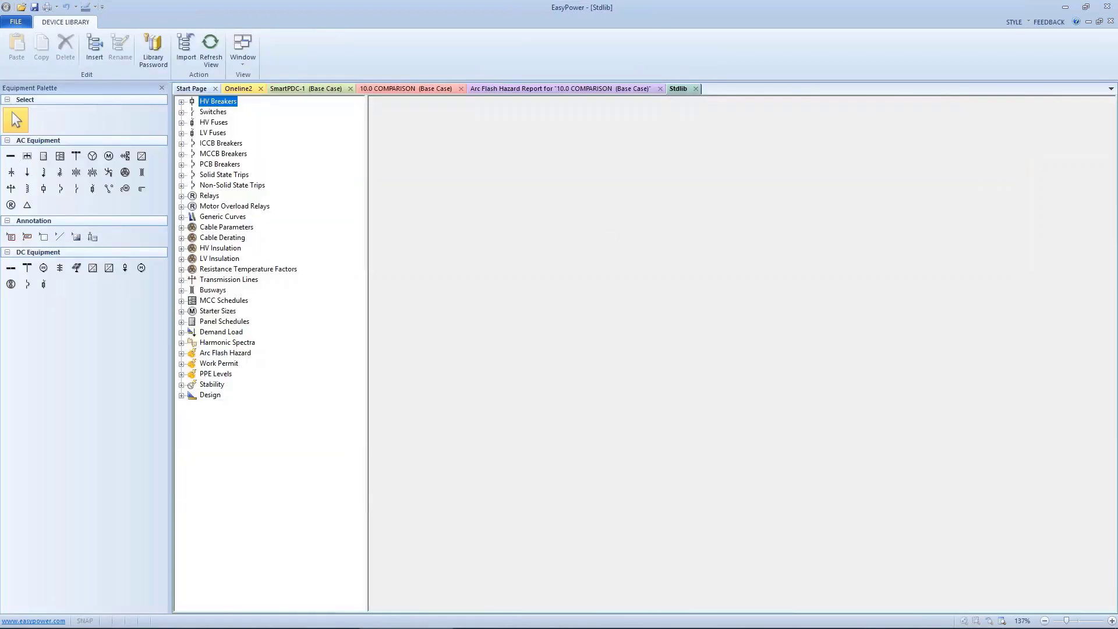
click(181, 354)
click(200, 362)
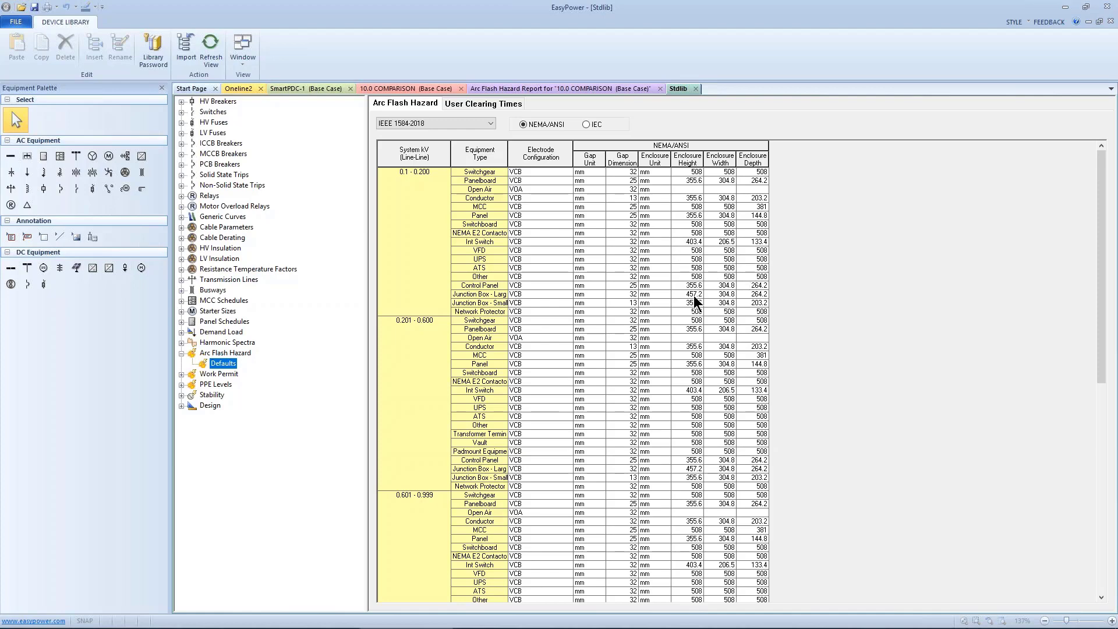
- Scroll through the IEEE 1584-2018 arc flash electrode defaults across all voltage ranges
scroll(699, 285, down, 8)
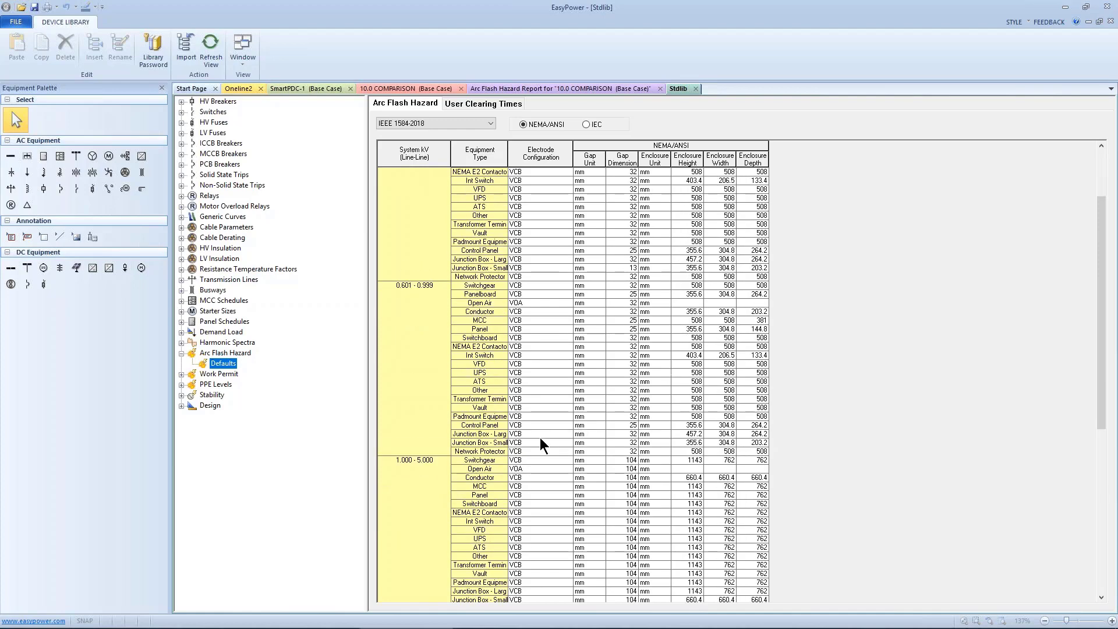
scroll(524, 437, down, 2)
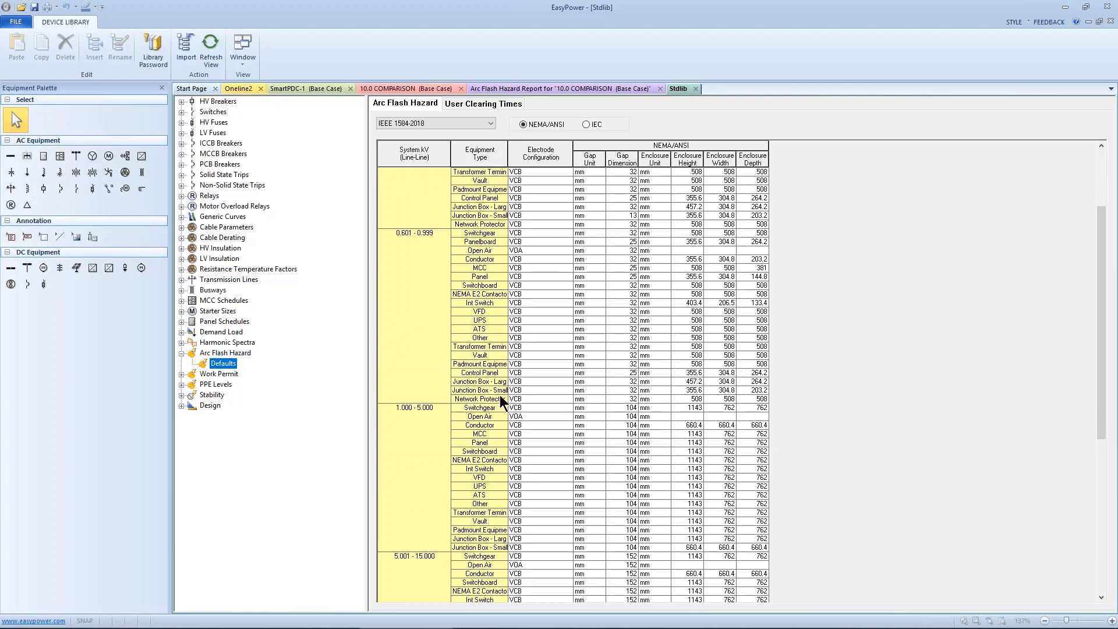
scroll(499, 397, down, 4)
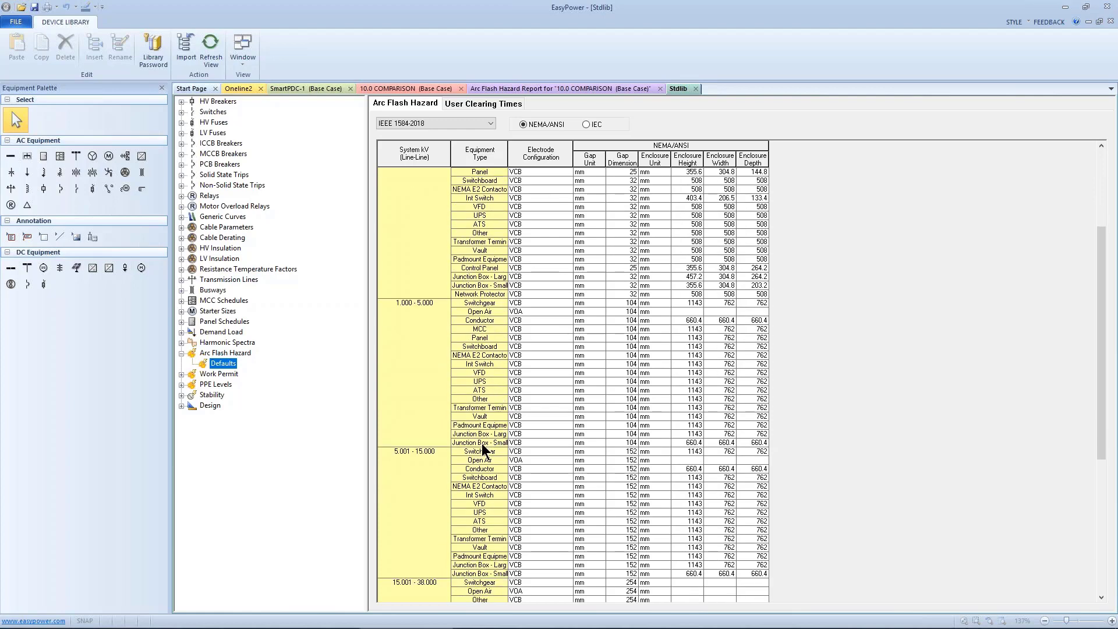
scroll(480, 444, down, 9)
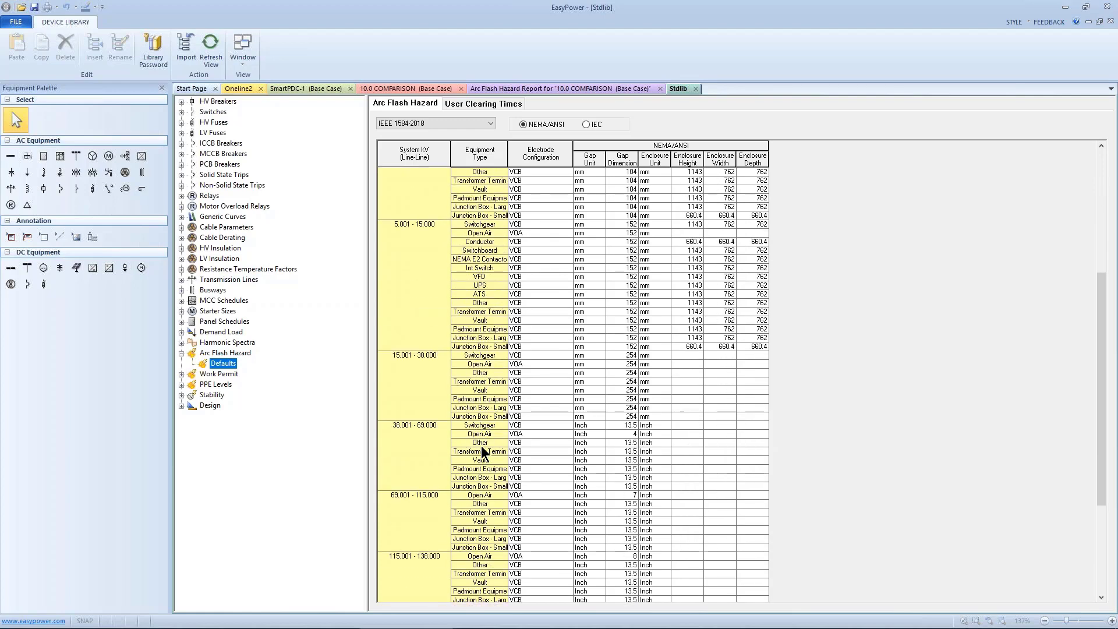
scroll(537, 414, up, 8)
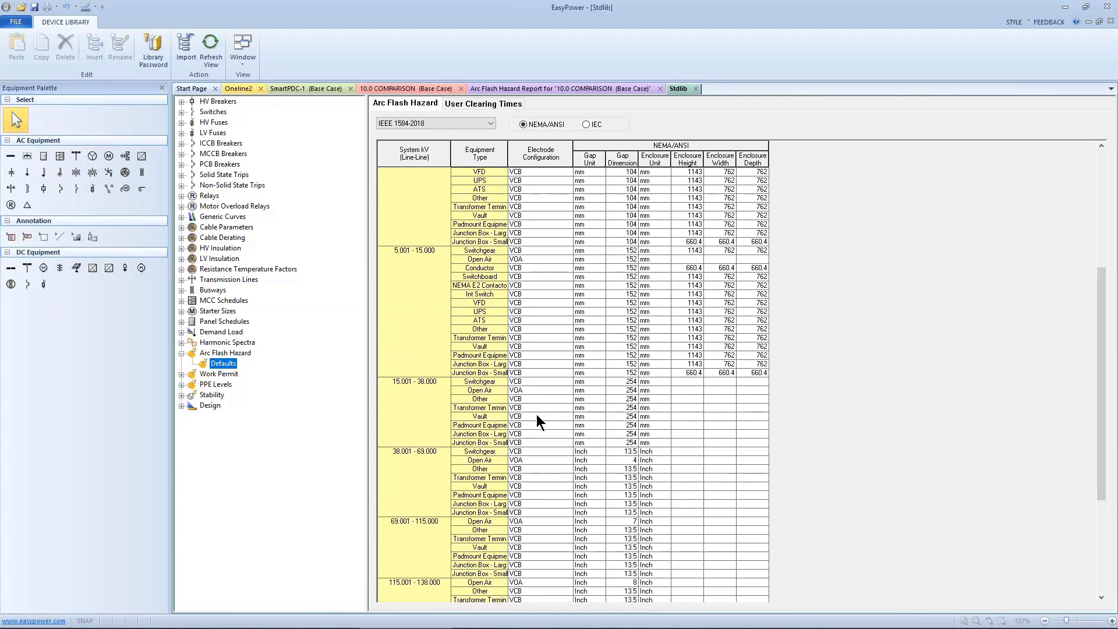
scroll(536, 411, up, 2)
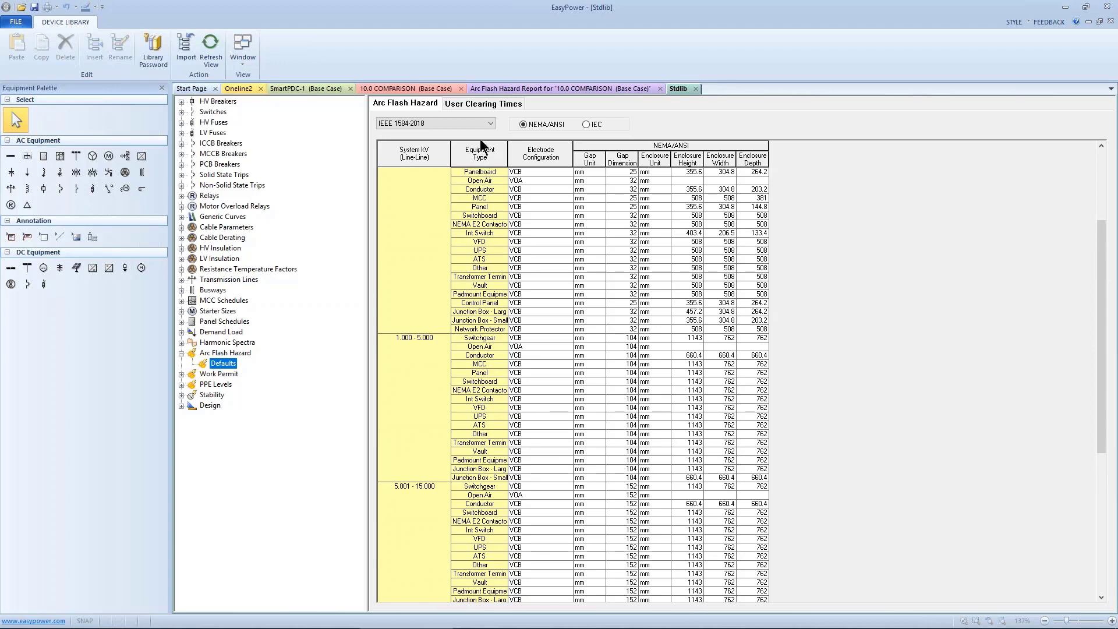
- Review the IEEE 1584-2002 defaults table, then switch the table back to IEEE 1584-2018
click(486, 123)
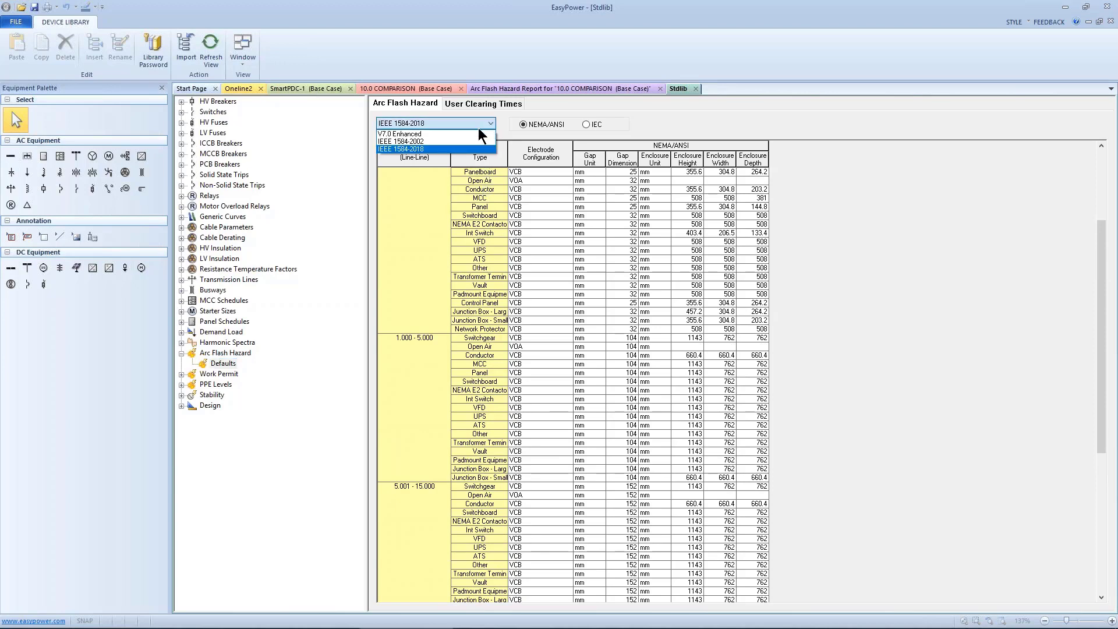
click(449, 138)
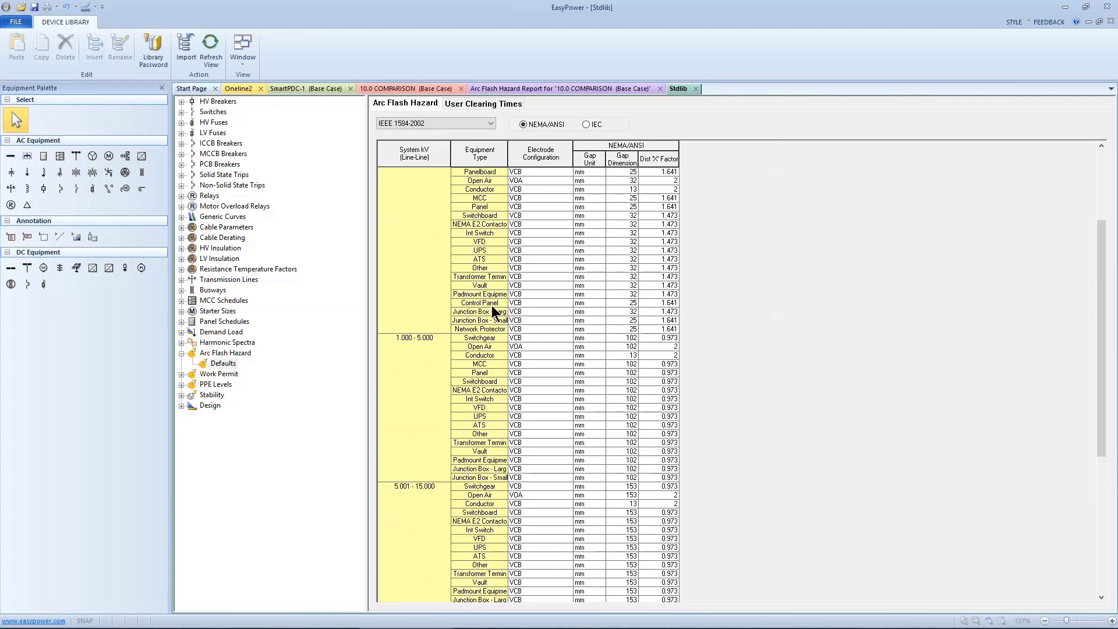
scroll(621, 337, down, 13)
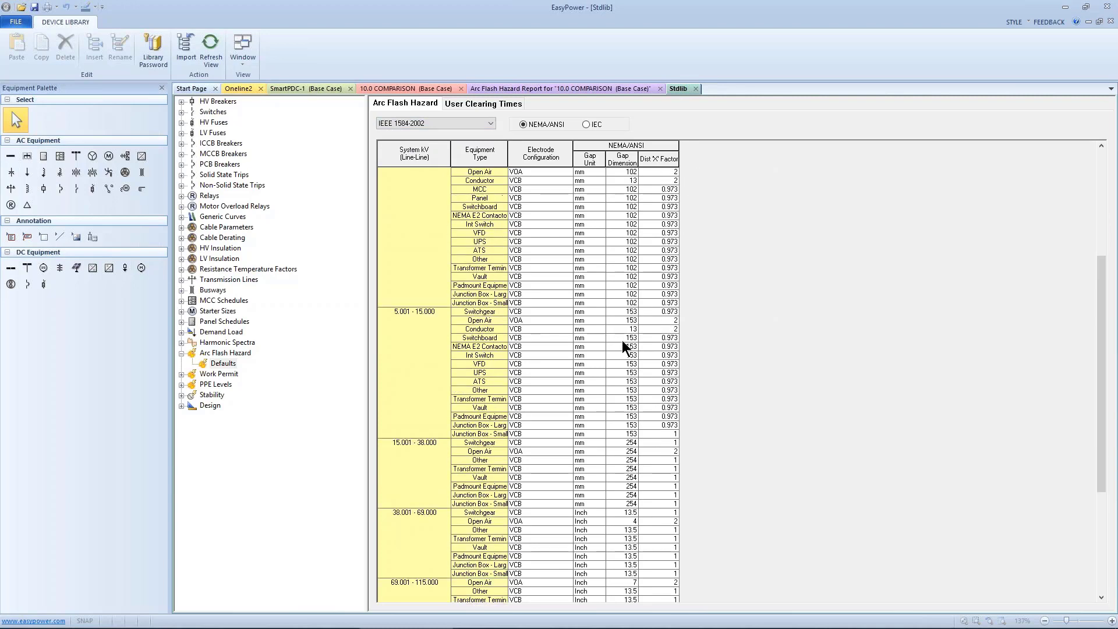
scroll(624, 369, up, 9)
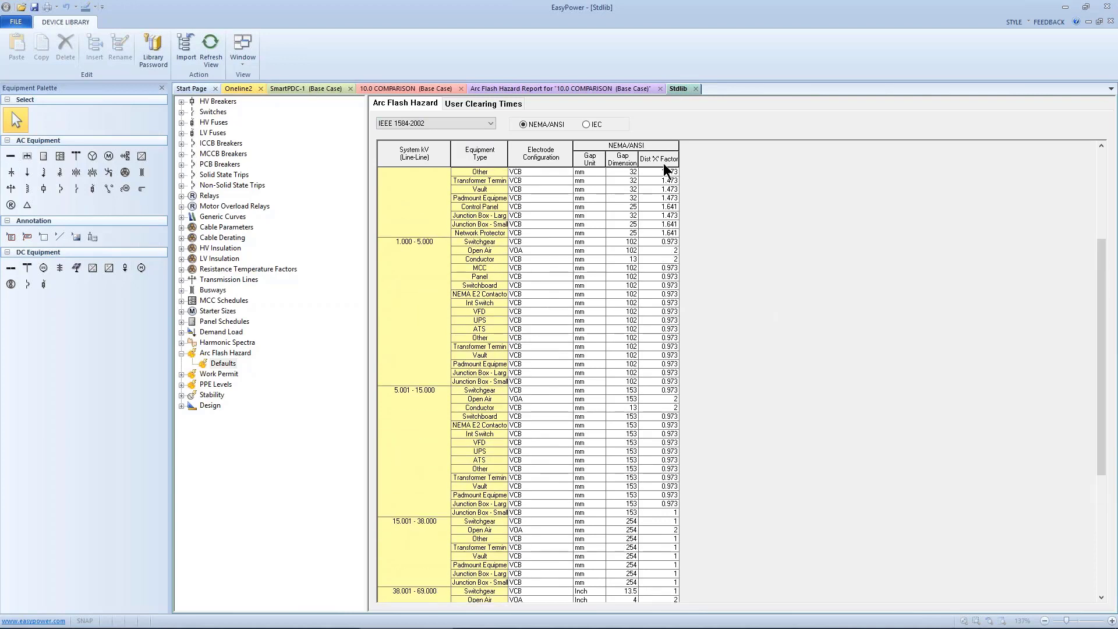
click(494, 126)
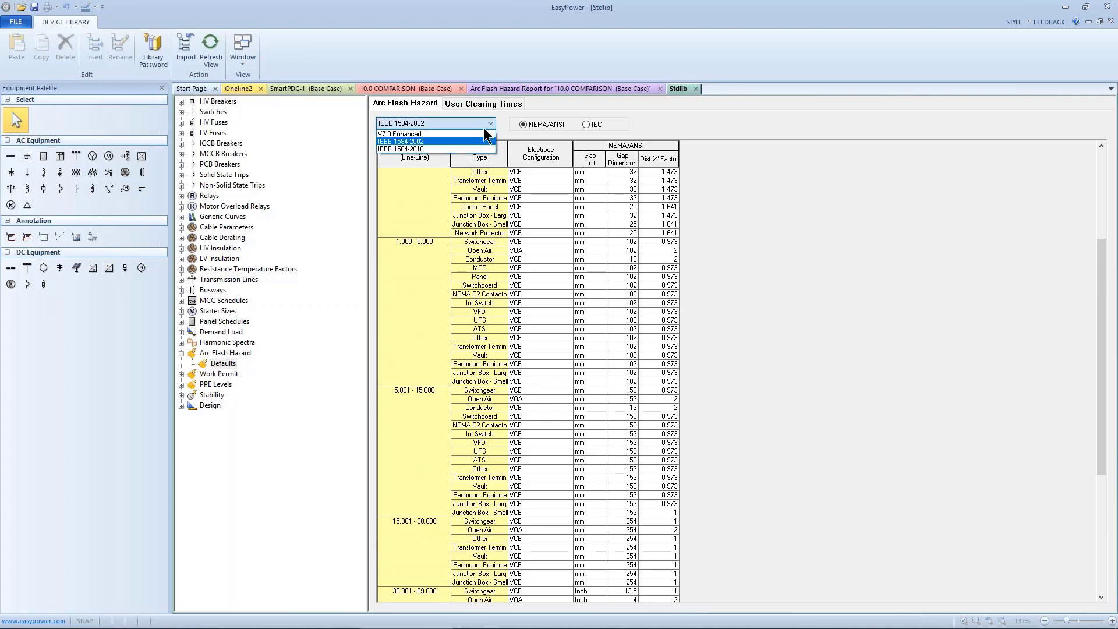
click(431, 148)
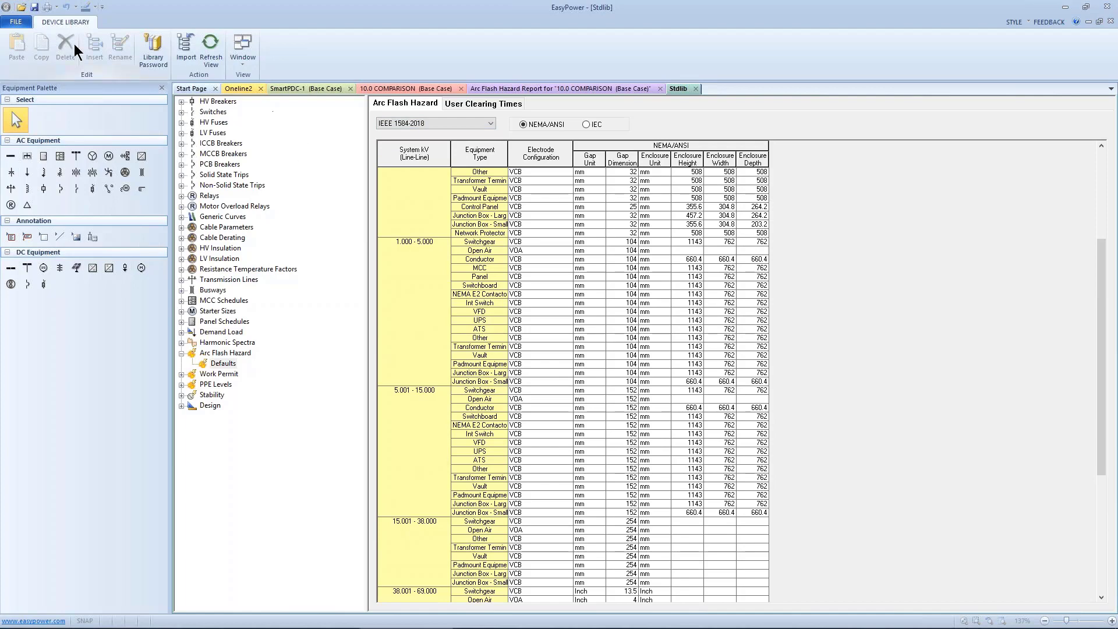
- Close the Stdlib device library and the 10.0 COMPARISON arc flash hazard report
click(22, 23)
click(22, 361)
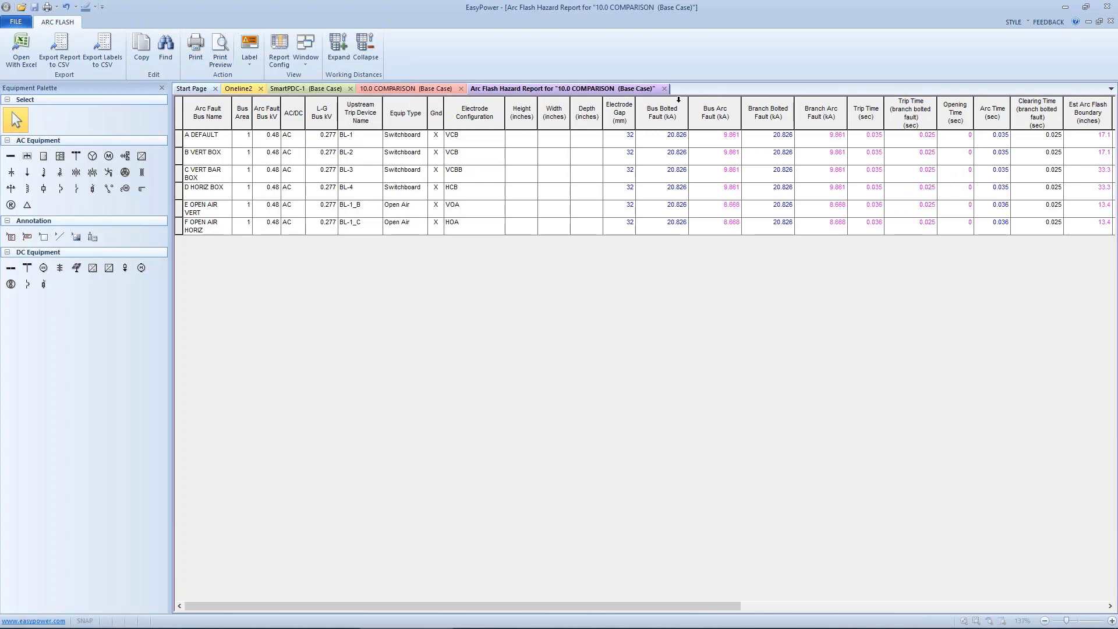
click(664, 88)
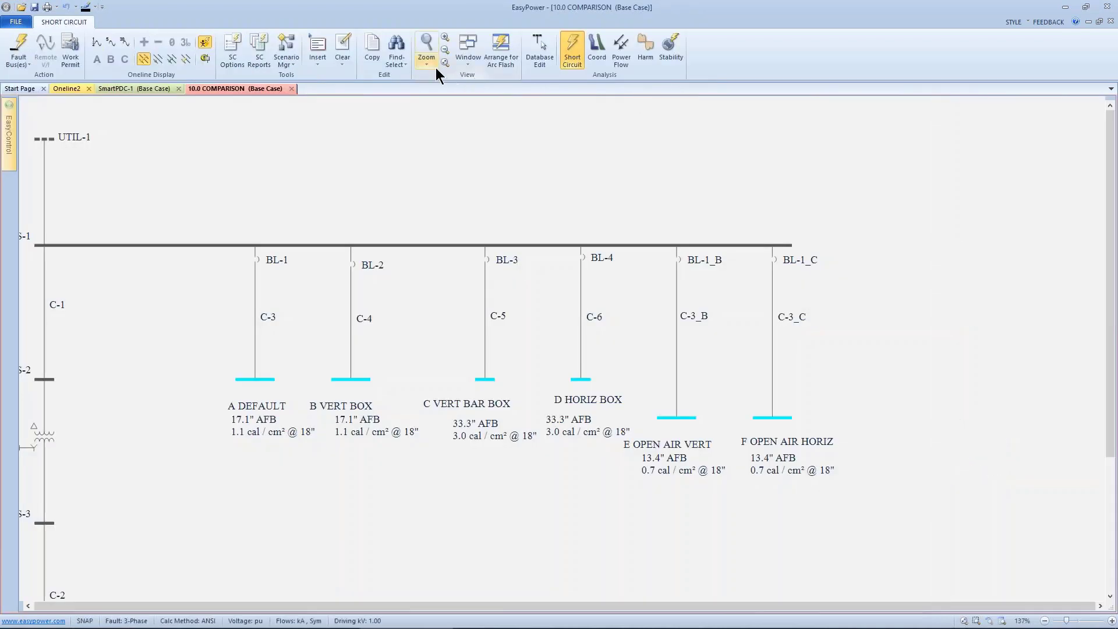
- Return to database edit mode without saving the temporary changes to the database
drag(417, 200, 482, 367)
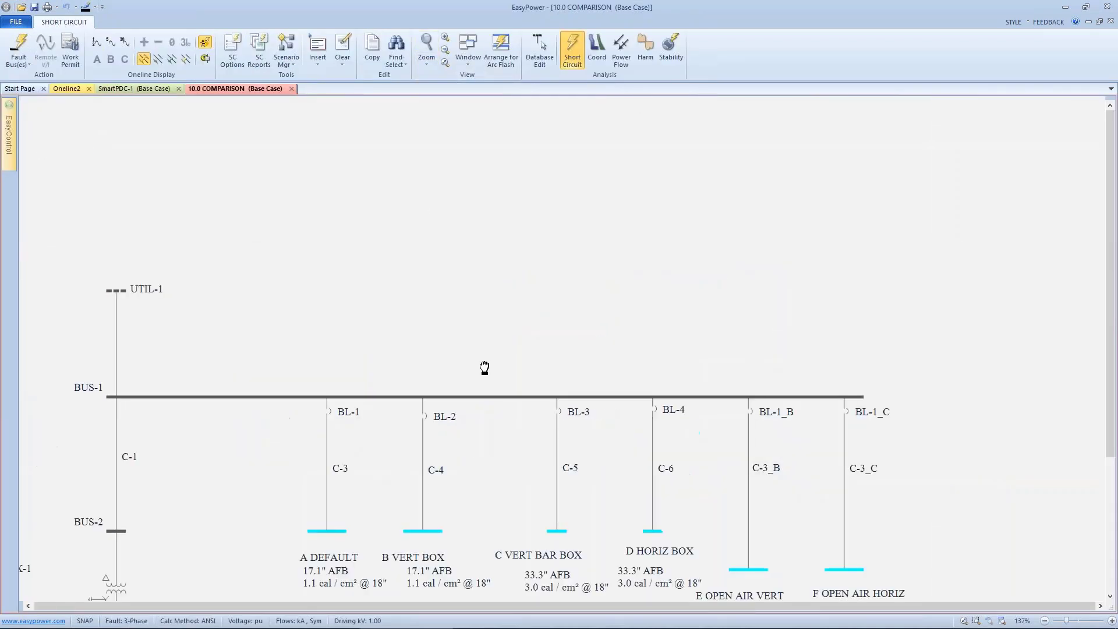
click(539, 50)
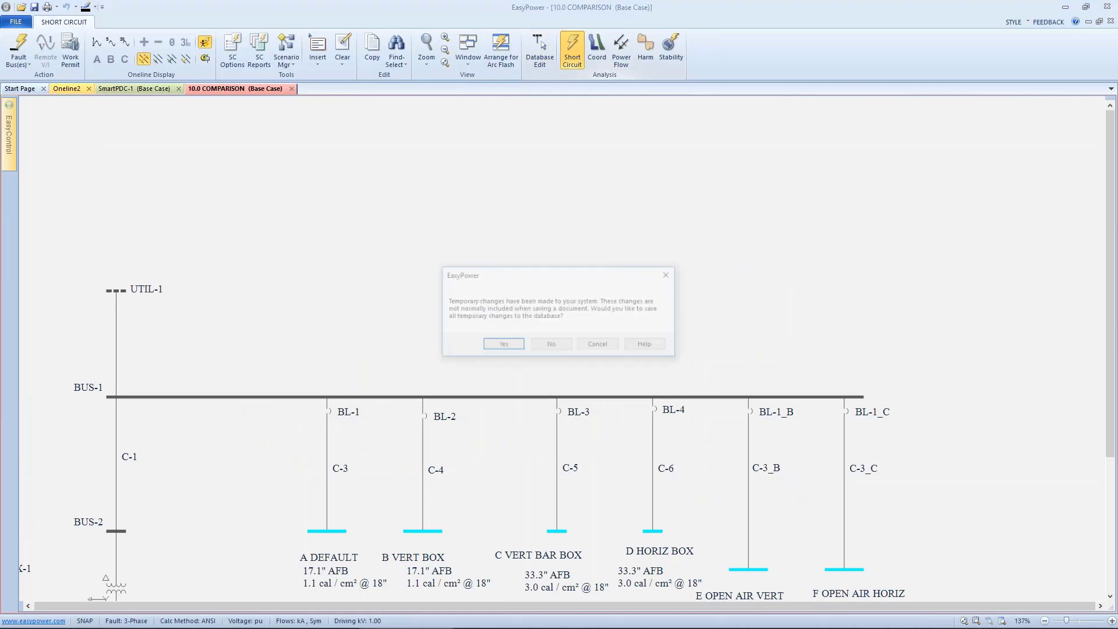
click(550, 346)
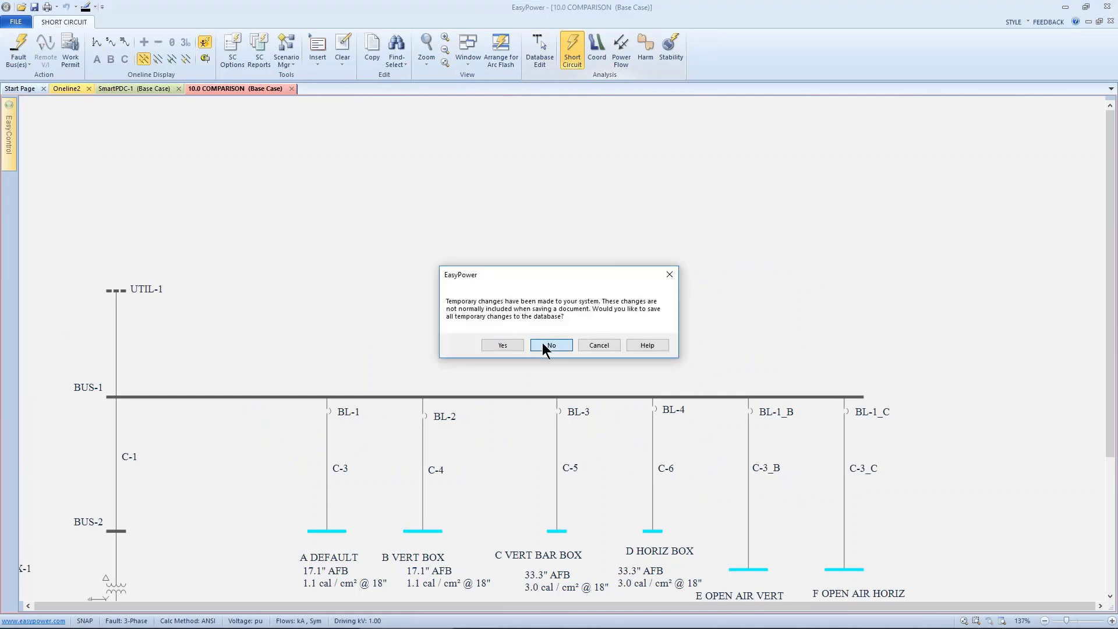
- Open the SmartPDC-1 one-line from the Samples folder
click(16, 21)
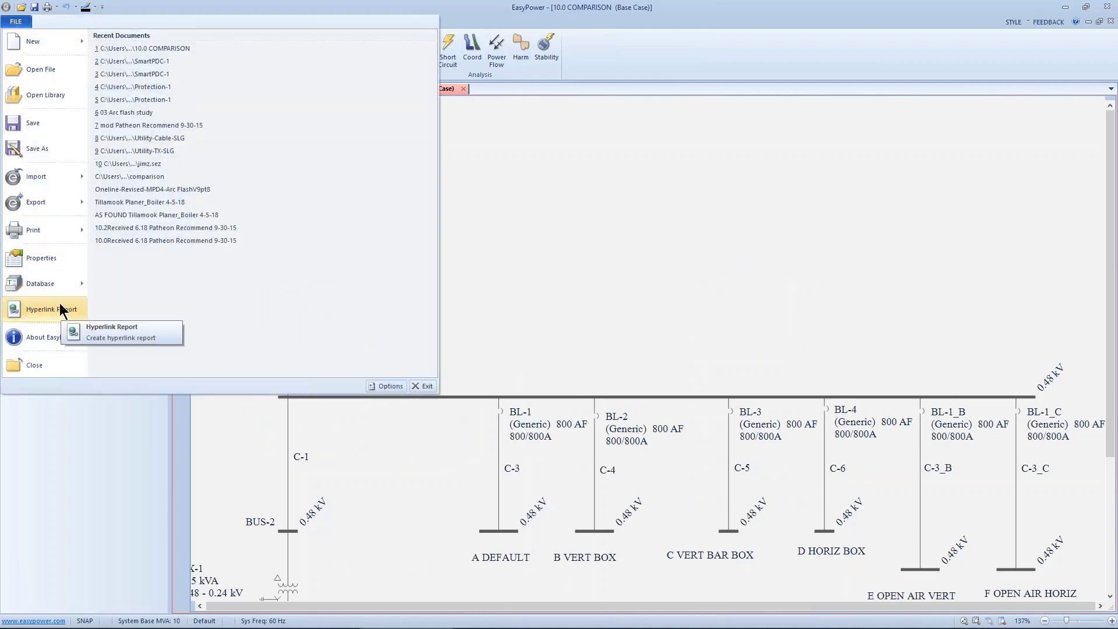
click(62, 77)
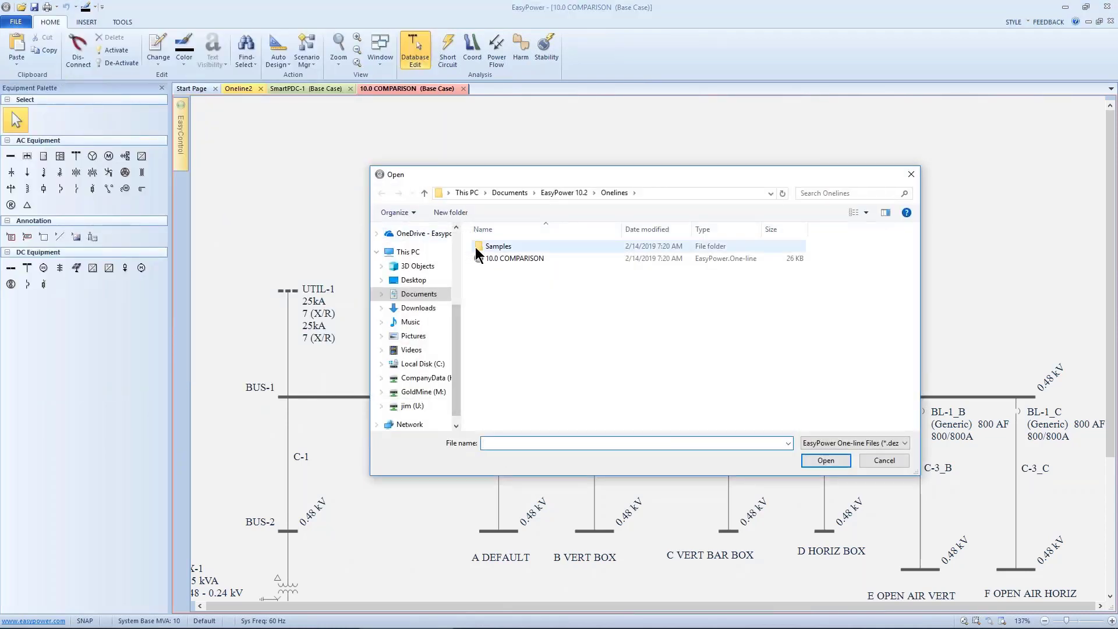
double_click(492, 246)
click(499, 381)
click(808, 461)
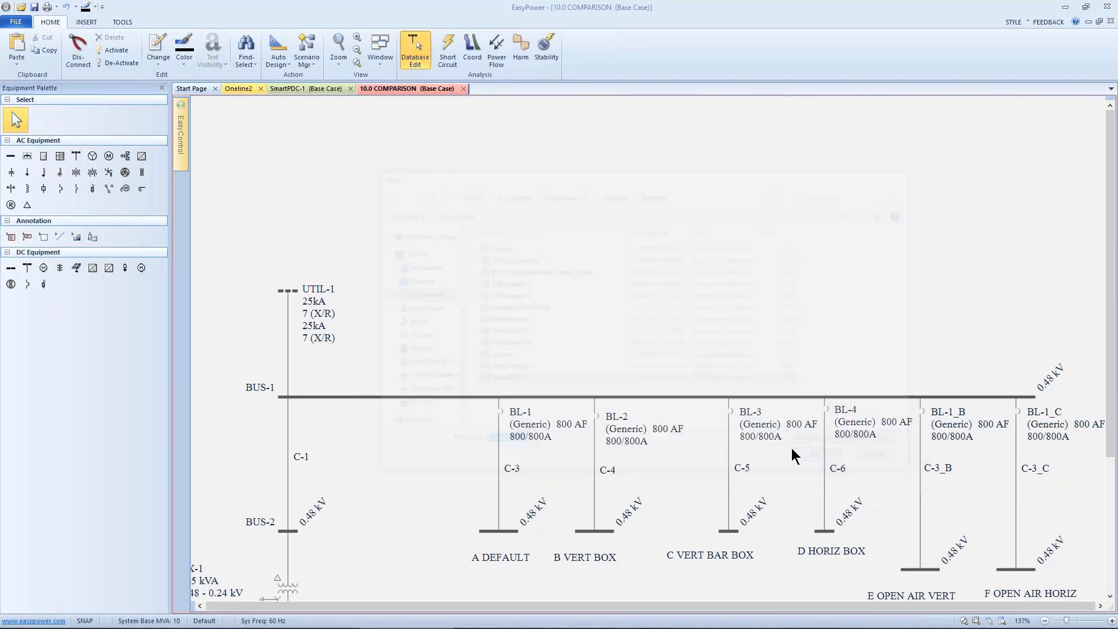
- Select BUS-2 on the SmartPDC-1 one-line and switch to short circuit mode
drag(597, 325, 603, 500)
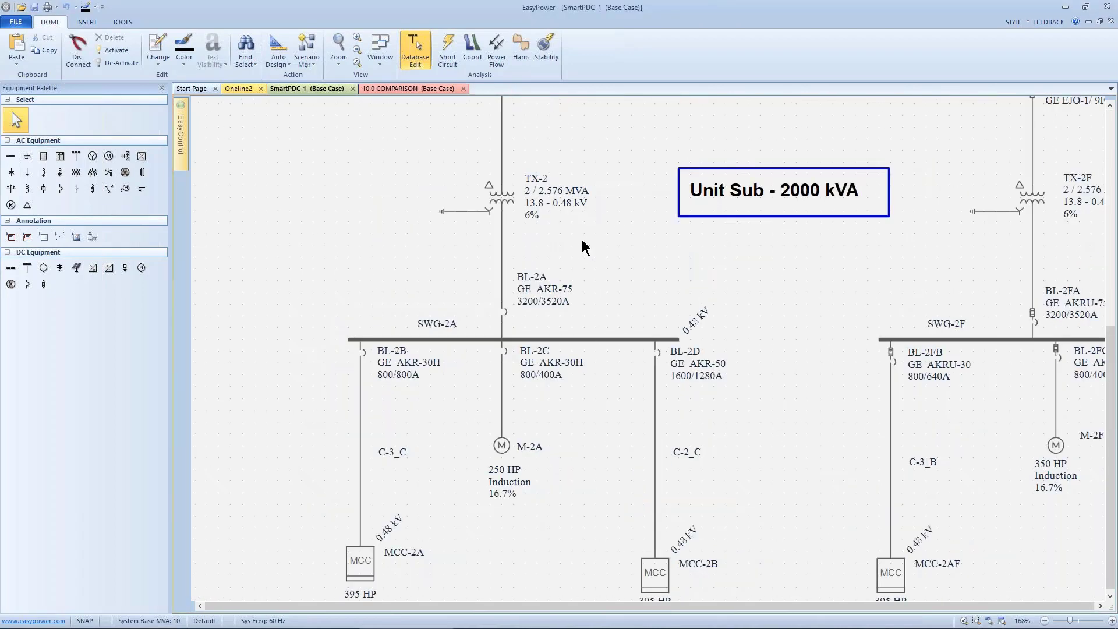
scroll(584, 237, down, 2)
drag(584, 237, 575, 299)
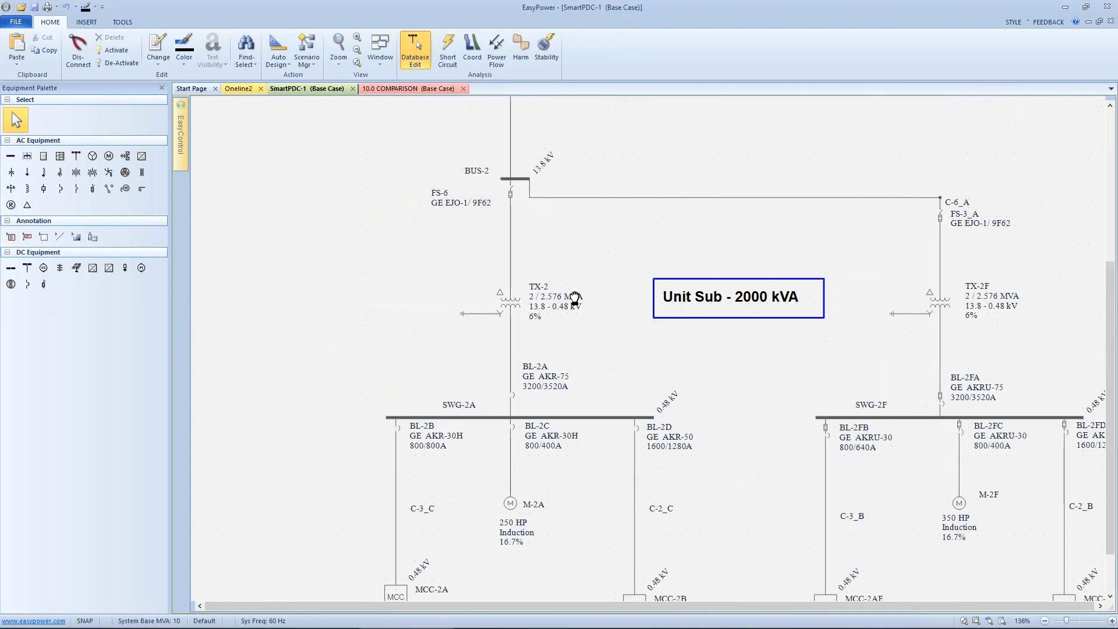
click(515, 179)
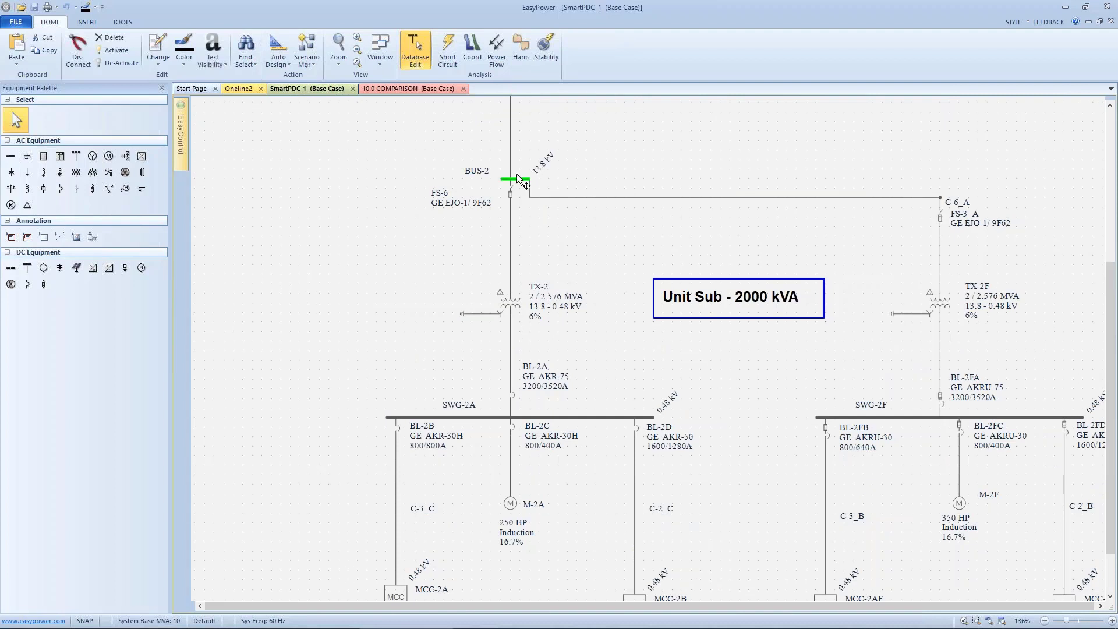
click(448, 51)
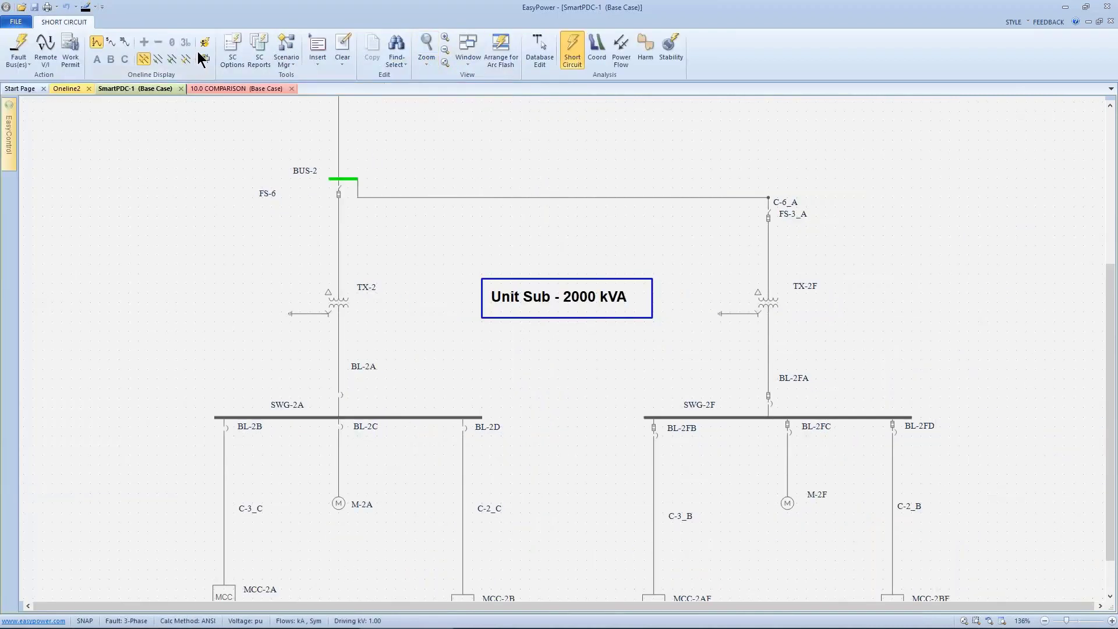
- Set the short circuit arc flash calculation method to Momentary
click(232, 48)
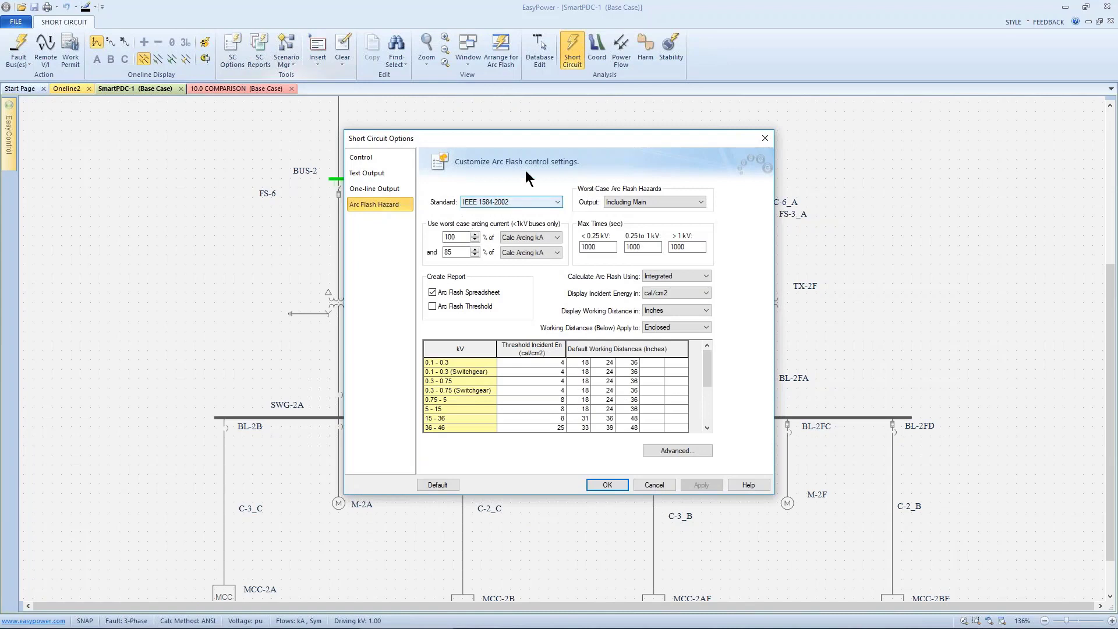
drag(525, 145, 683, 113)
click(808, 246)
click(818, 262)
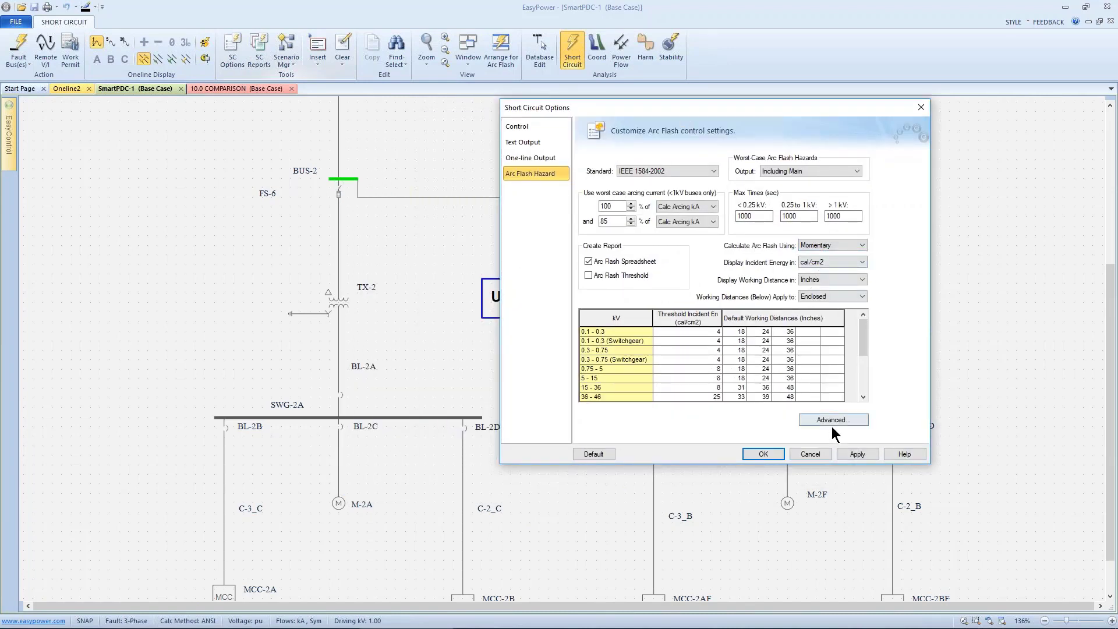
click(763, 453)
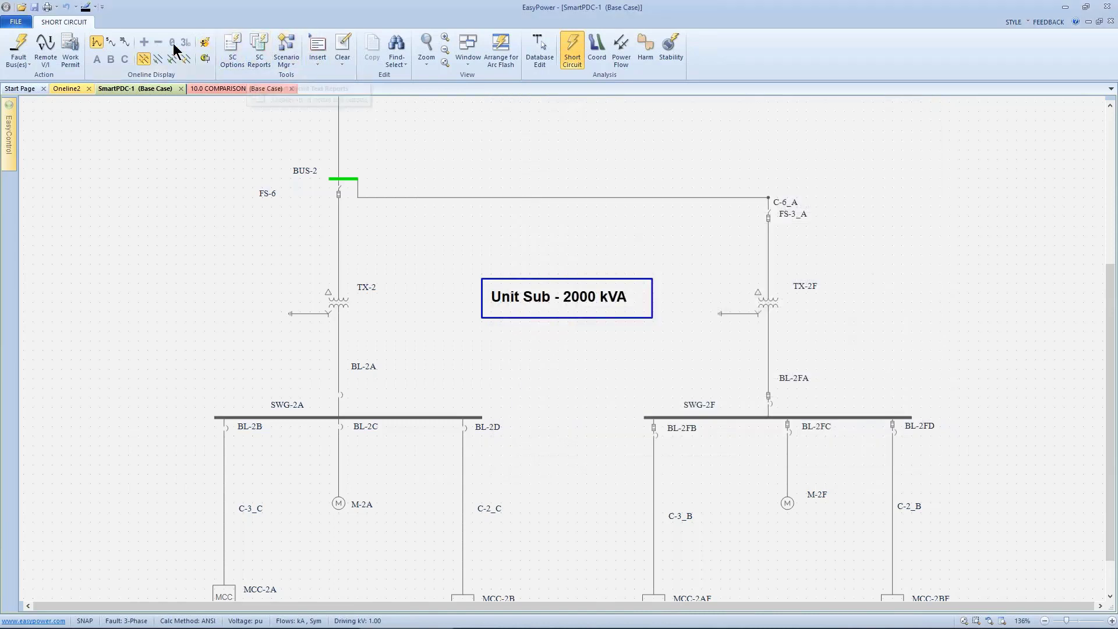
- Fault BUS-2 to calculate its arc flash results
click(19, 46)
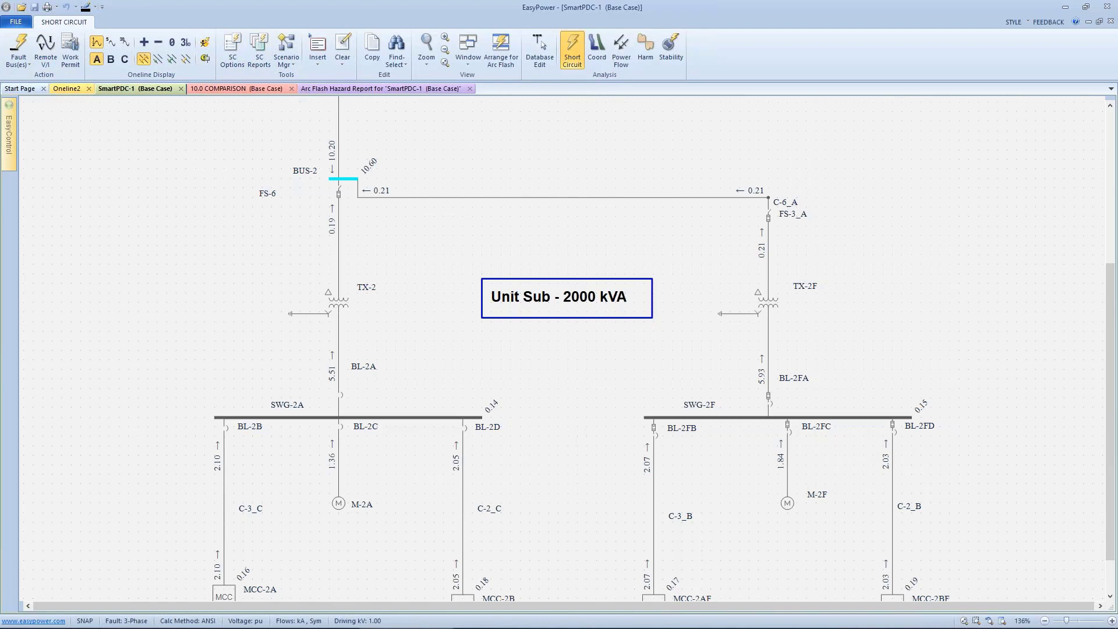
drag(348, 180, 371, 235)
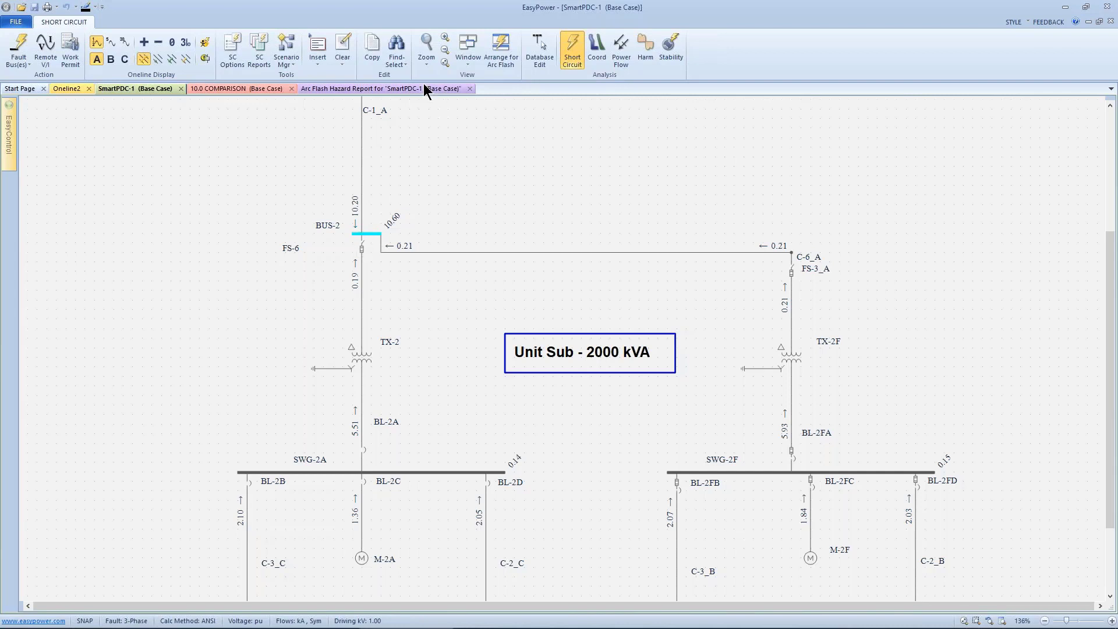
- Change the arc flash calculation method to Integrated and apply the options
click(232, 47)
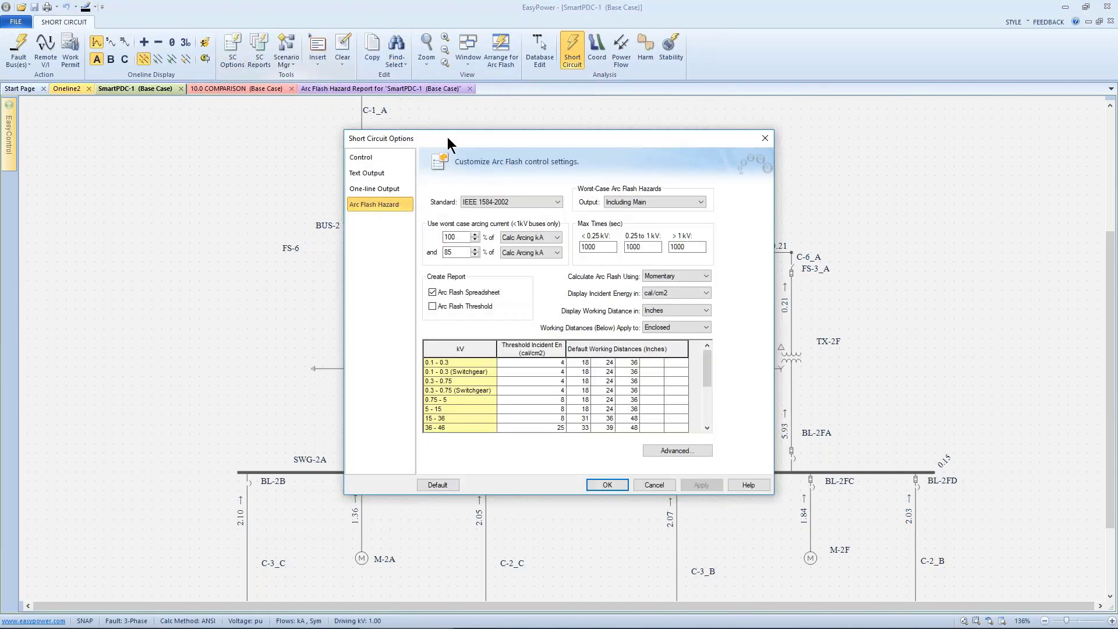
drag(447, 137, 711, 42)
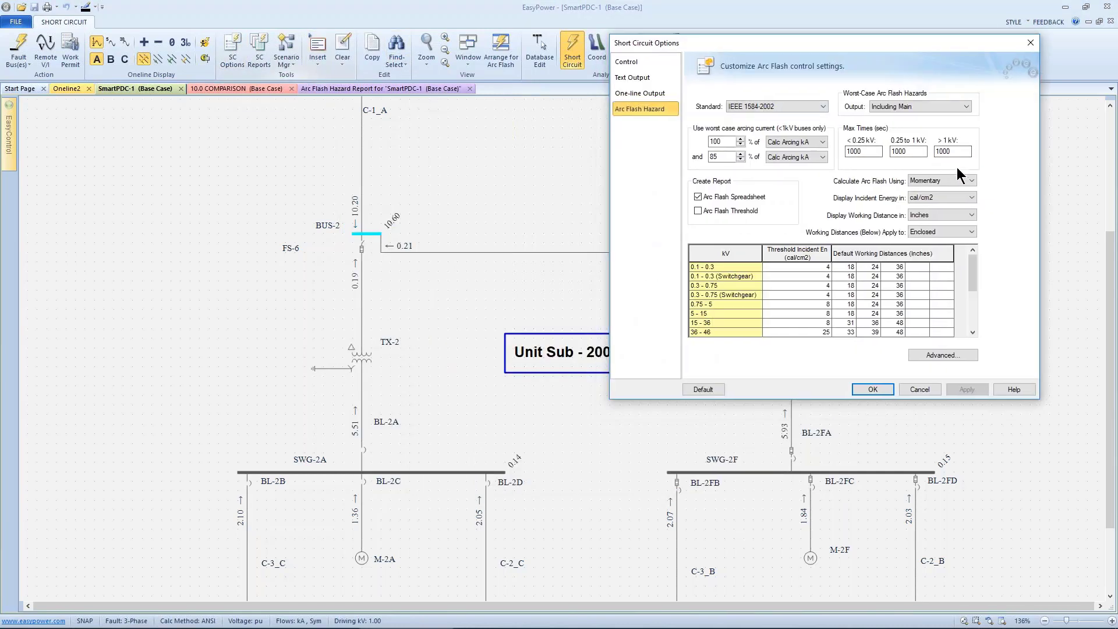
click(963, 181)
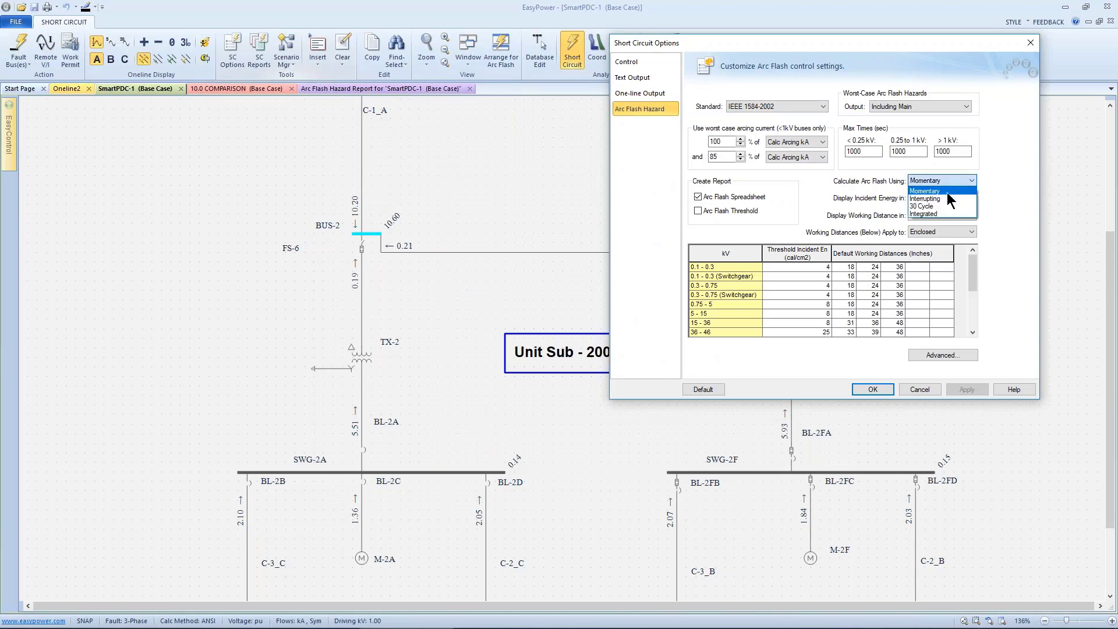
click(937, 214)
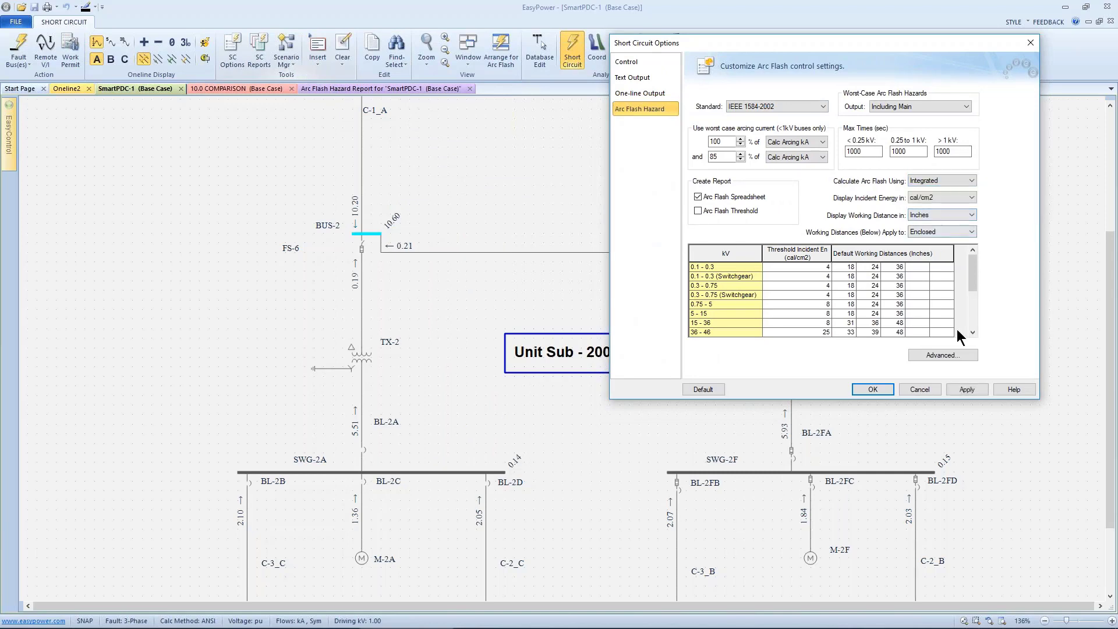
click(965, 390)
click(872, 390)
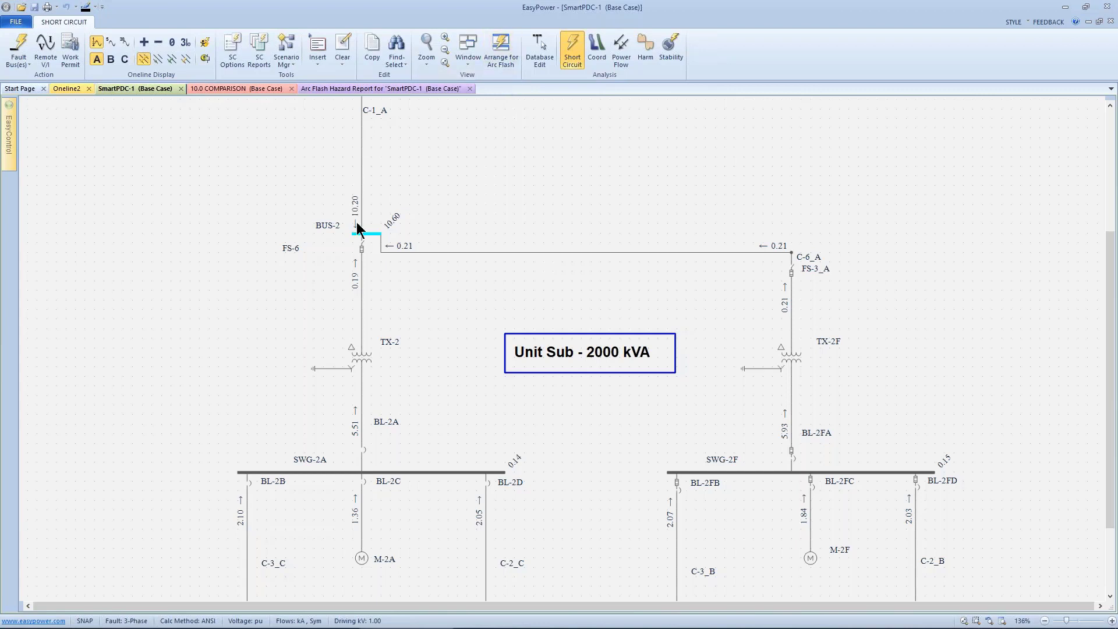
- Set the arc flash calculation method back to Momentary in the short circuit options and apply
click(238, 35)
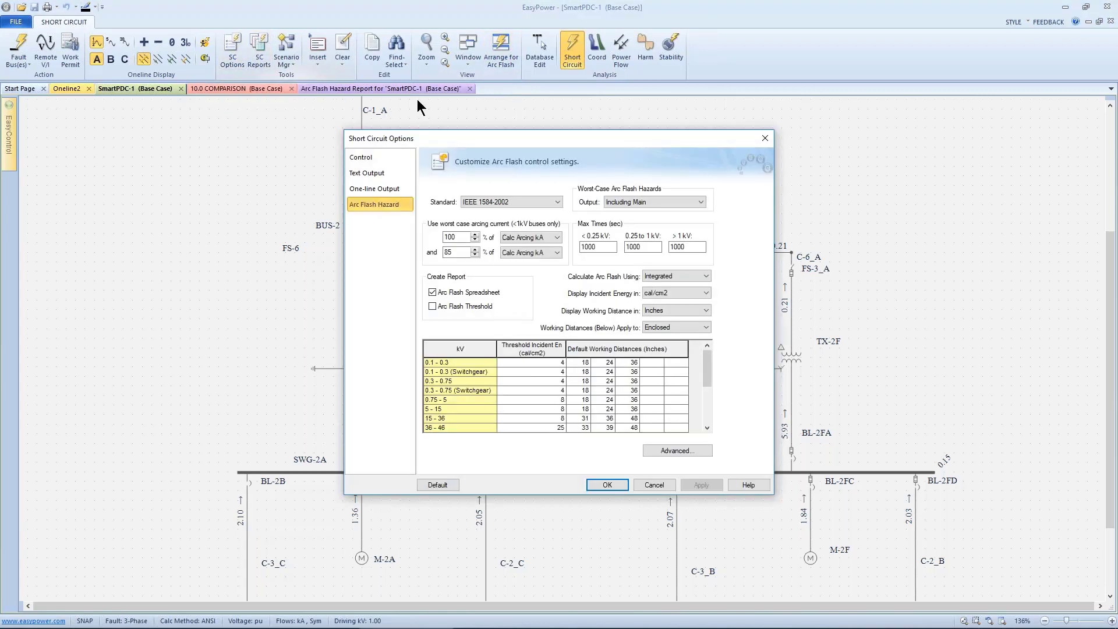
drag(461, 134, 709, 74)
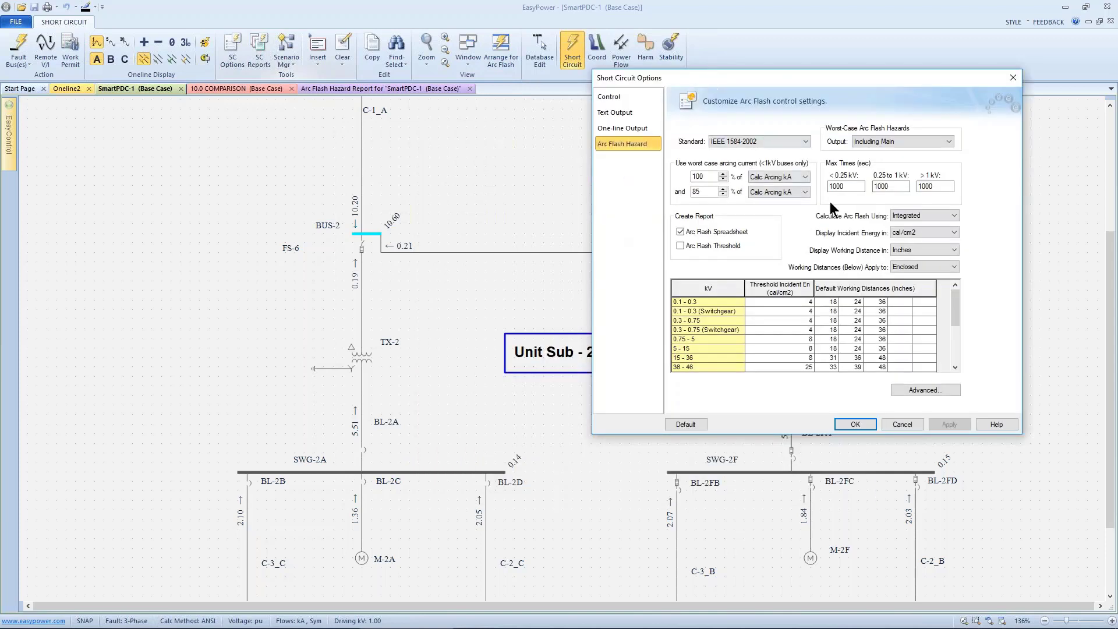
click(909, 226)
click(947, 429)
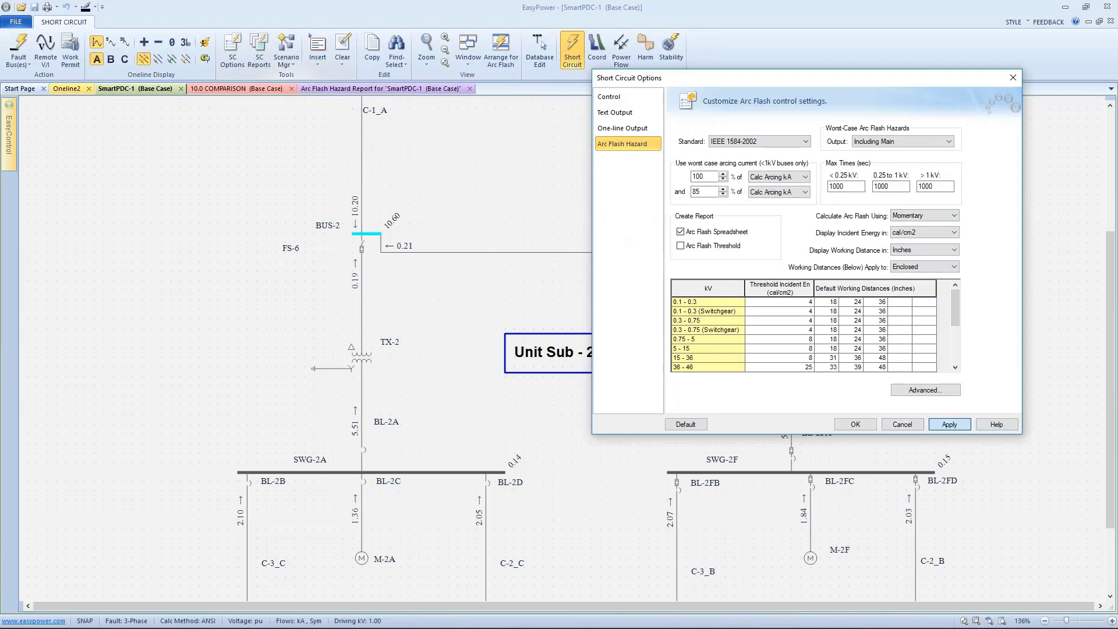
click(855, 425)
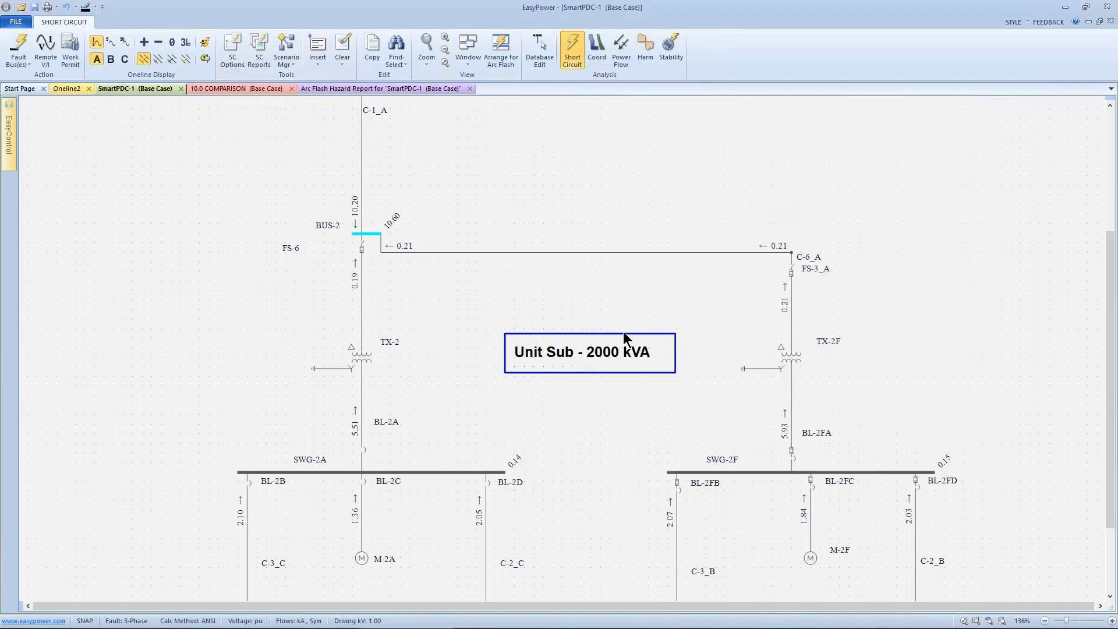
- Switch to the EasyPower presentation in PowerPoint to show the questions slide
drag(511, 294, 542, 114)
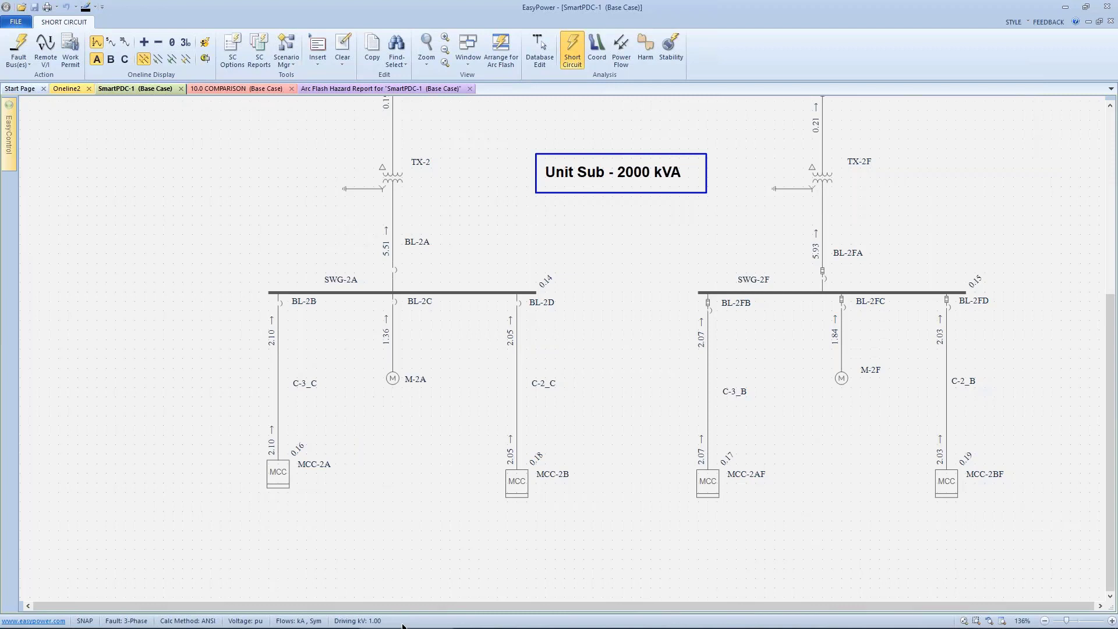
mouse_move(410, 625)
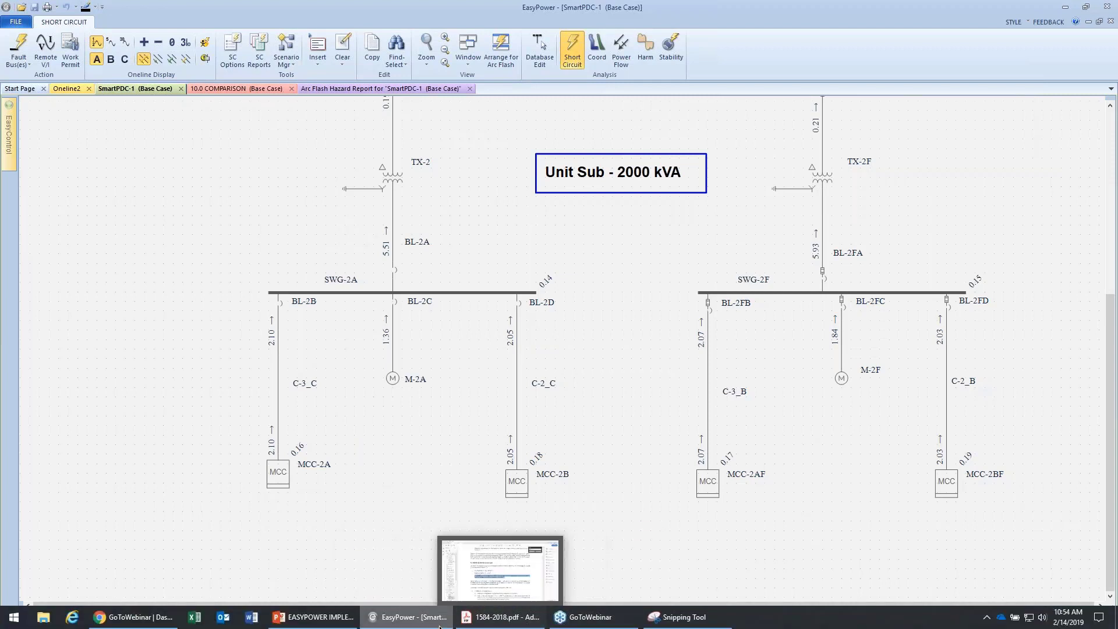
click(347, 625)
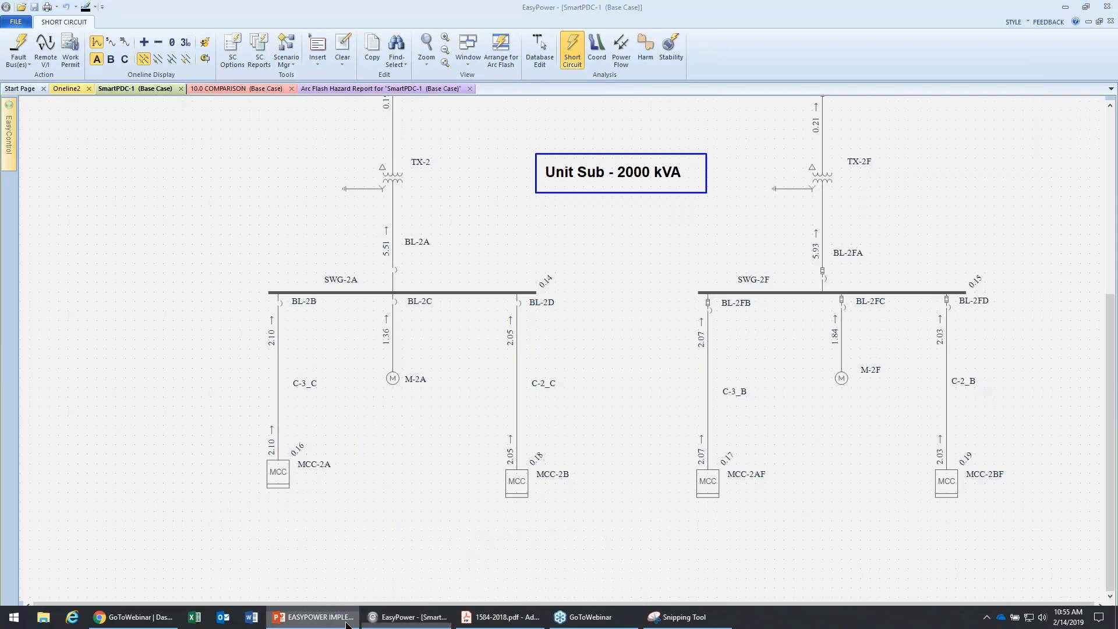
click(60, 57)
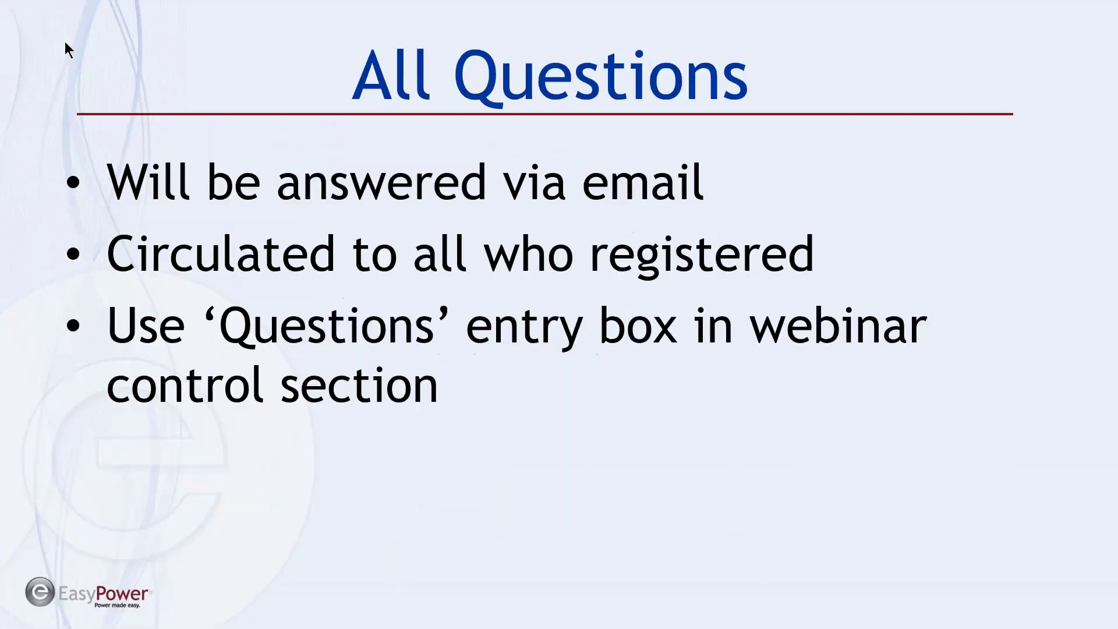